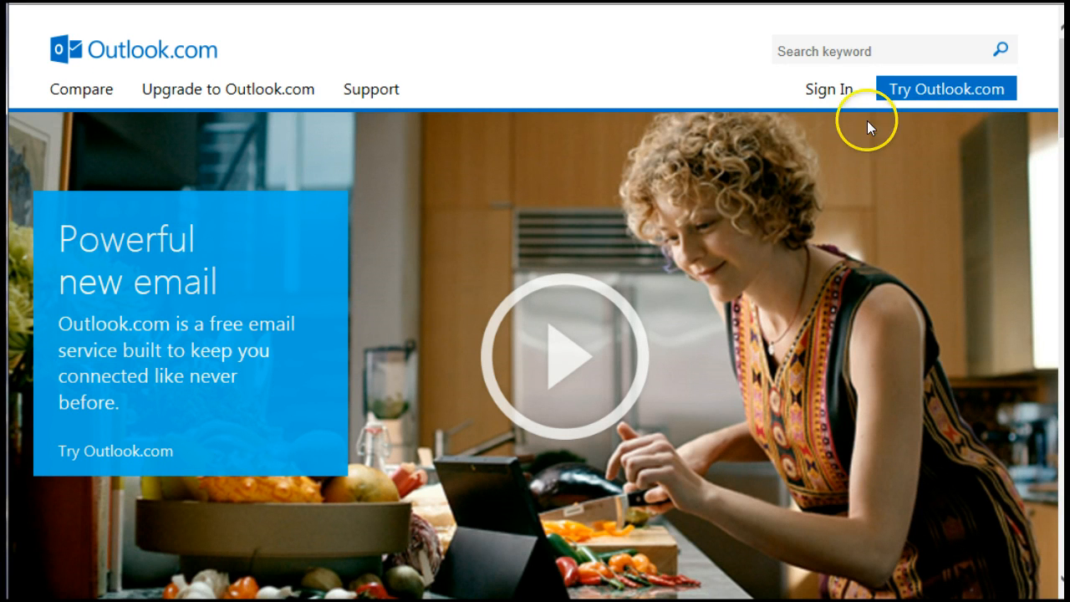
- Start an Outlook.com sign-up and enter the new username, first name and surname, then the password
{"action": "left_click", "coordinate": [917, 90]}
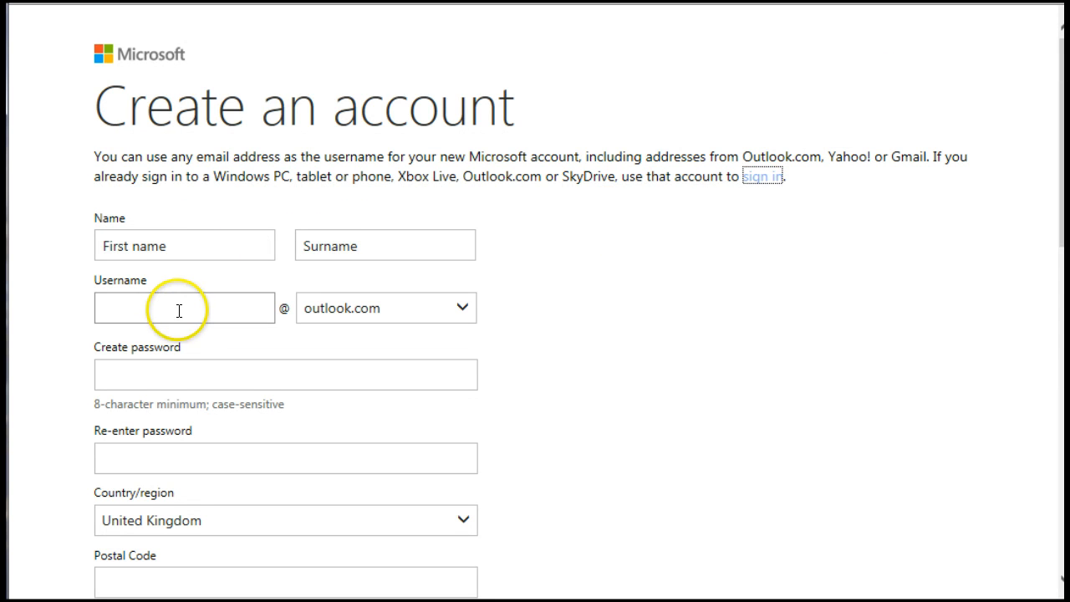
{"action": "left_click", "coordinate": [179, 311]}
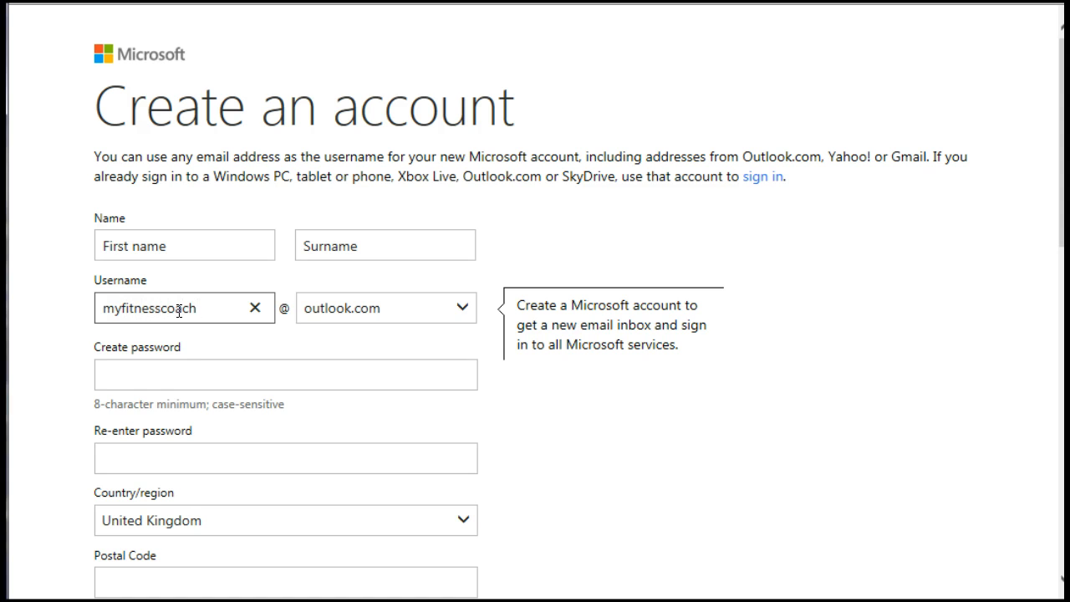
{"action": "left_click", "coordinate": [188, 241]}
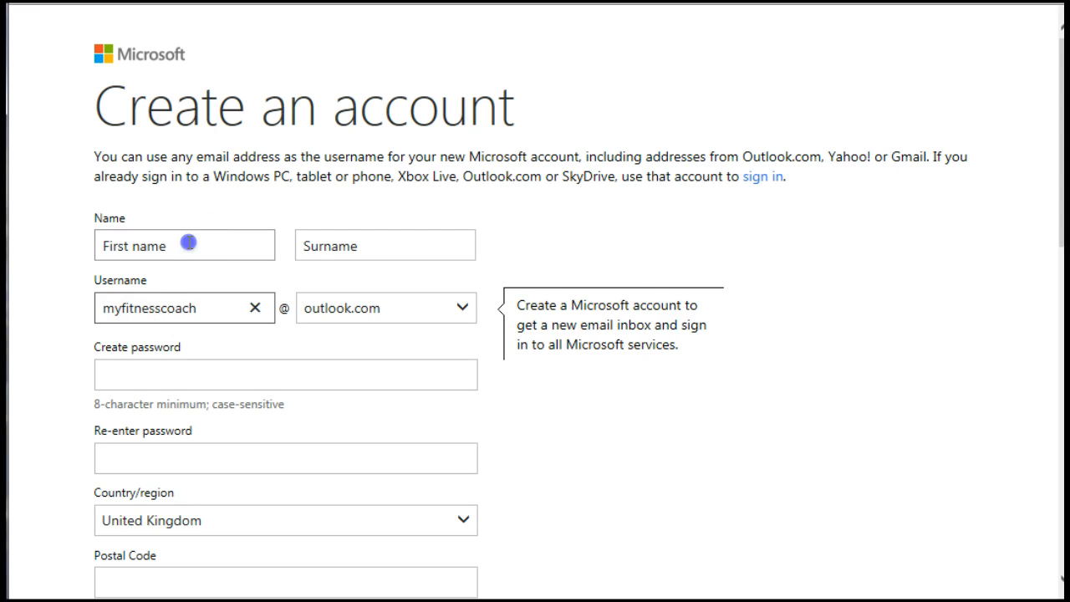
{"action": "key", "text": "Tab"}
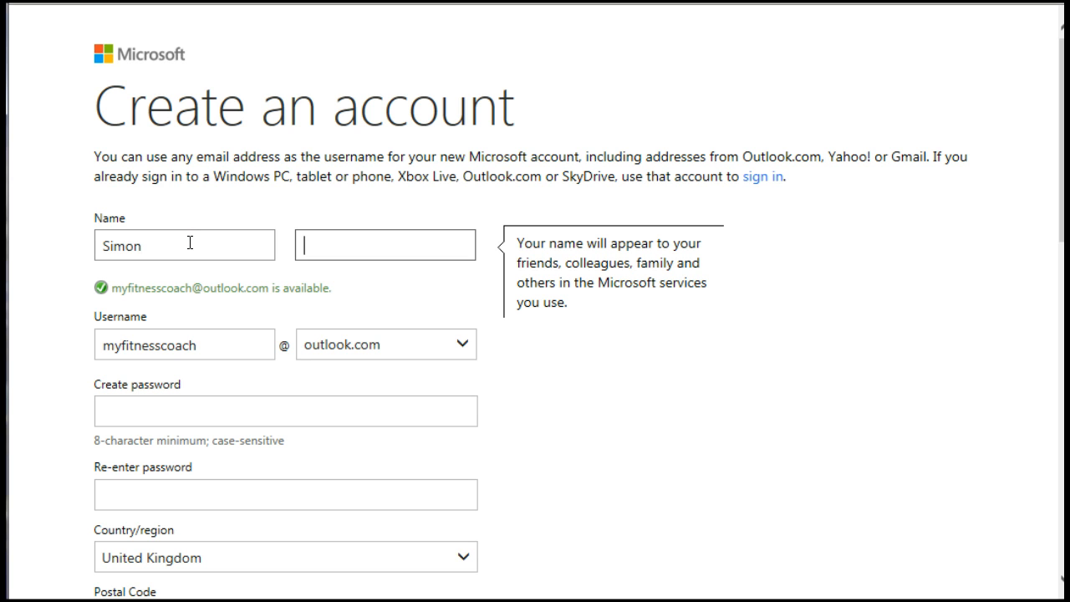
{"action": "left_click", "coordinate": [131, 407]}
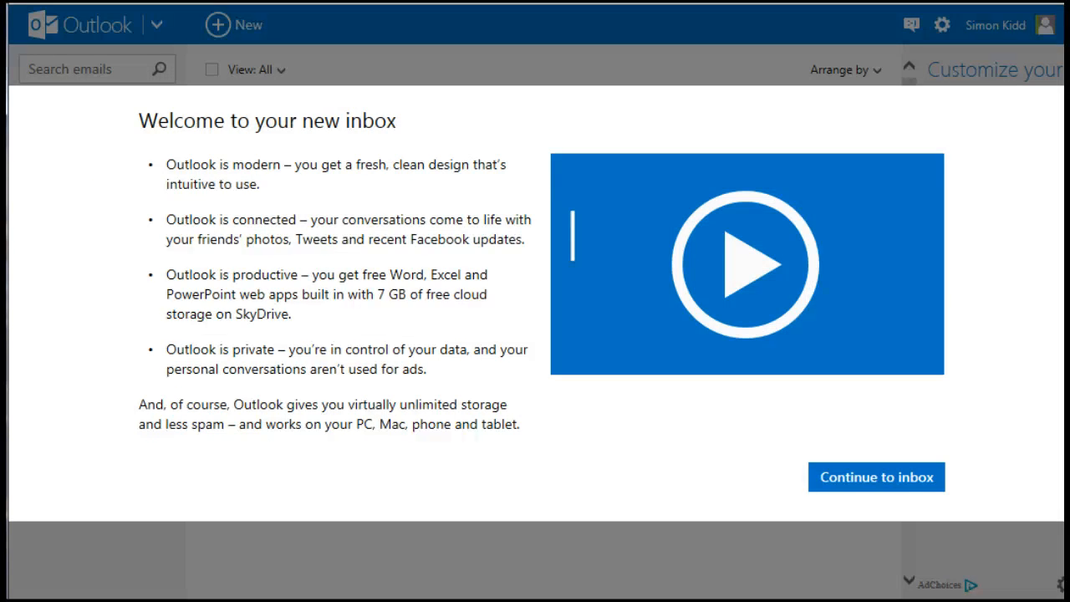
- Continue past the welcome screen into the inbox and bring up the app switcher
{"action": "left_click", "coordinate": [864, 476]}
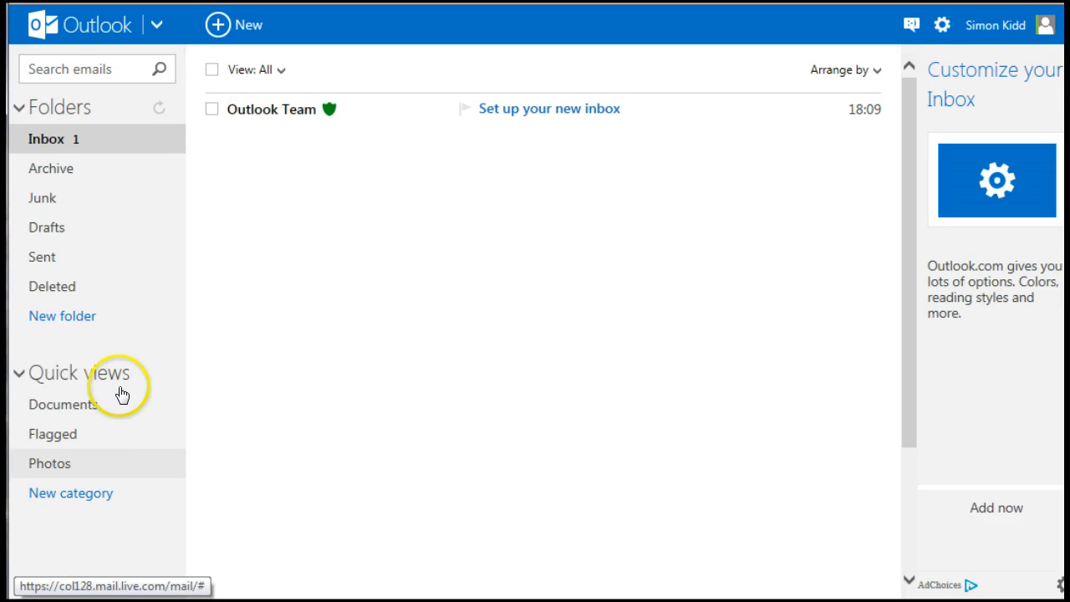
{"action": "left_click", "coordinate": [158, 25]}
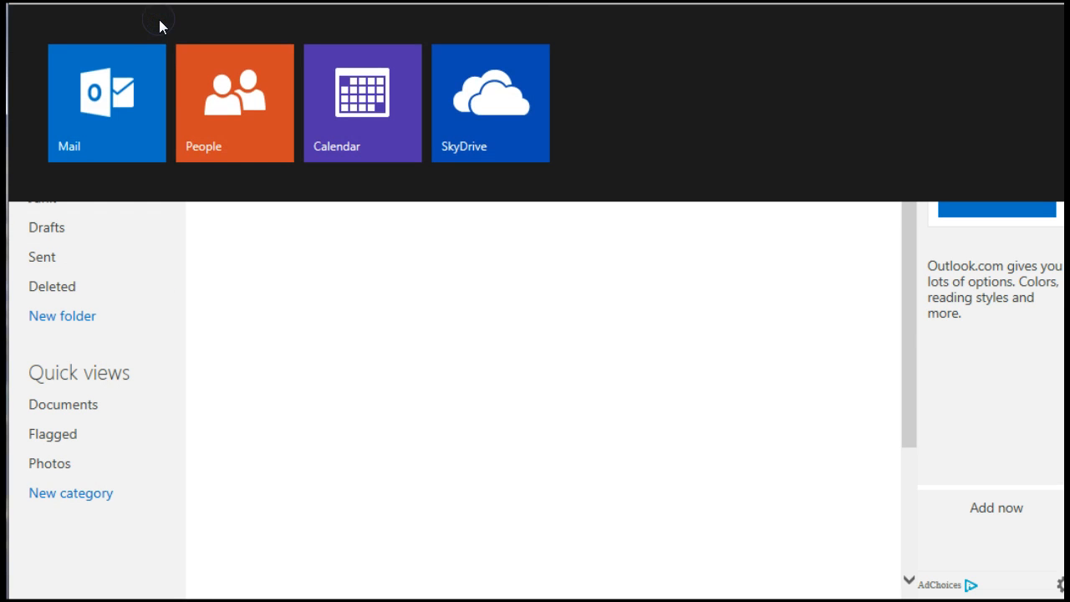
- Open SkyDrive's Documents folder and create the Client One folder
{"action": "left_click", "coordinate": [483, 125]}
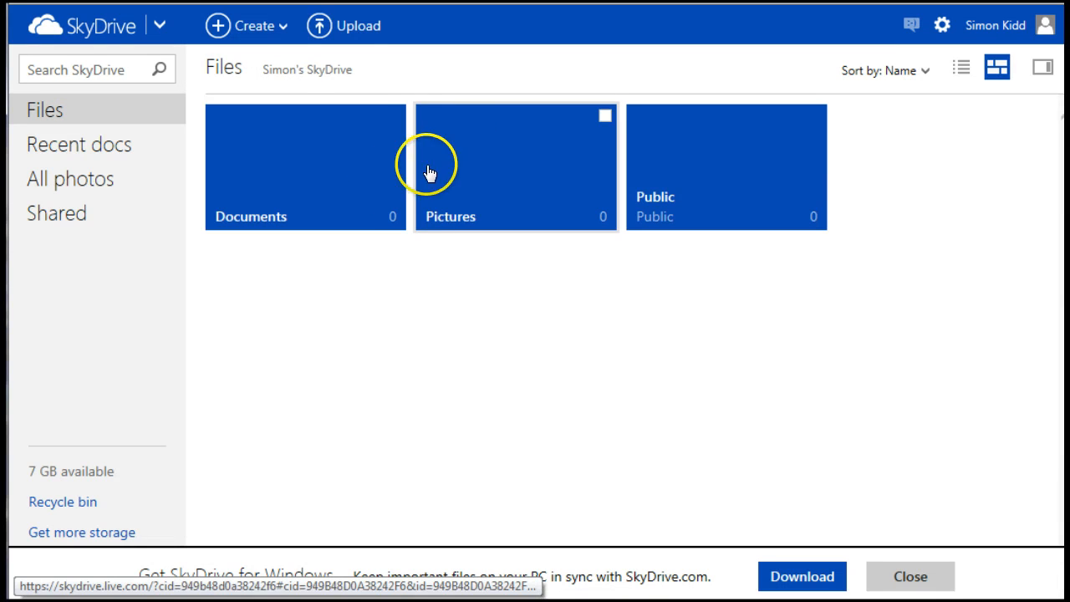
{"action": "left_click", "coordinate": [314, 182]}
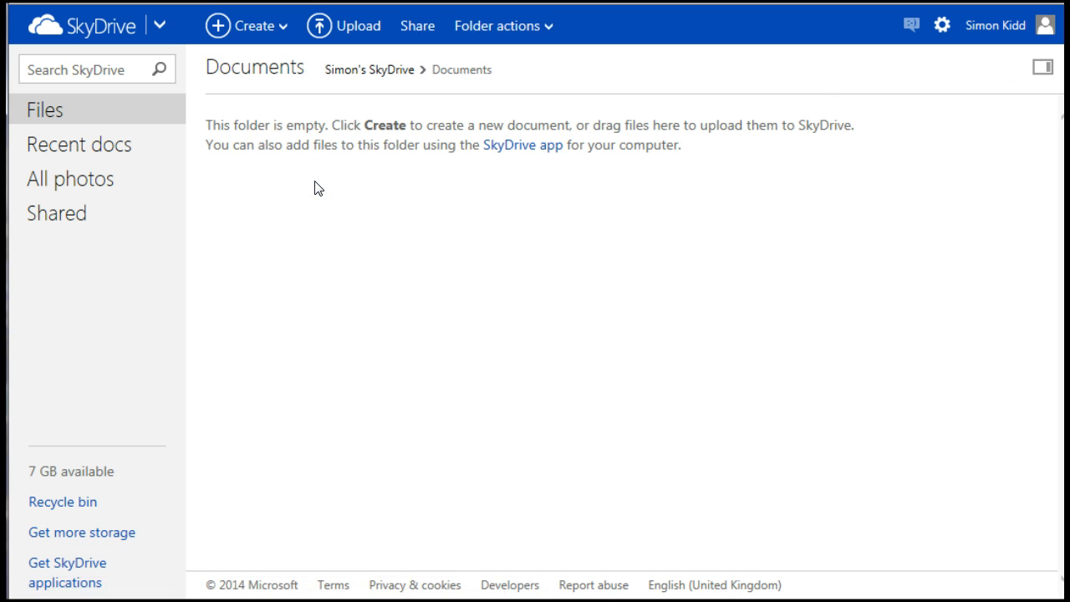
{"action": "left_click", "coordinate": [285, 30]}
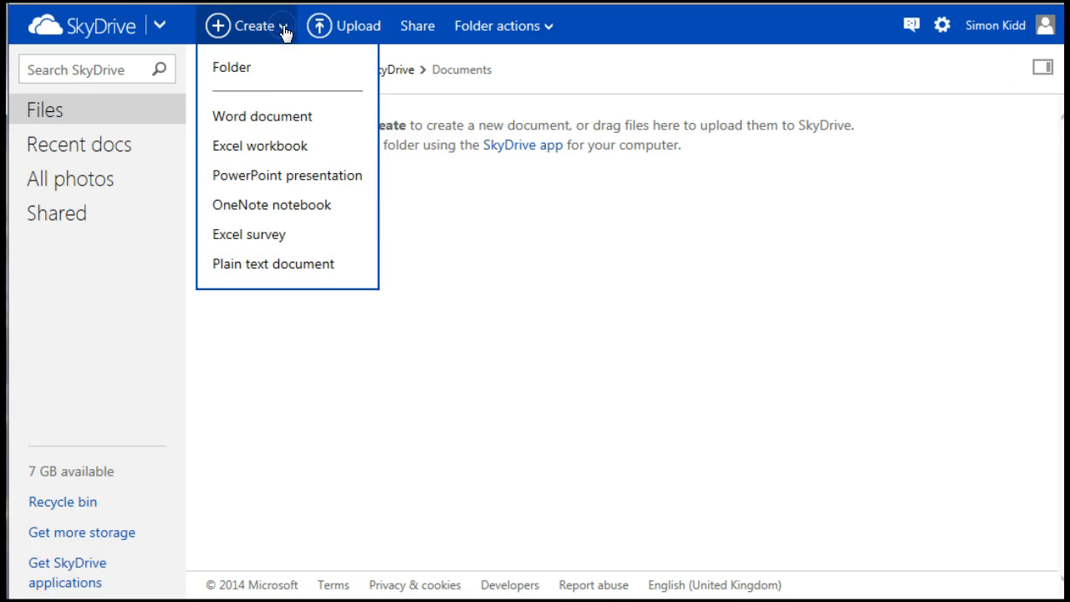
{"action": "left_click", "coordinate": [233, 71]}
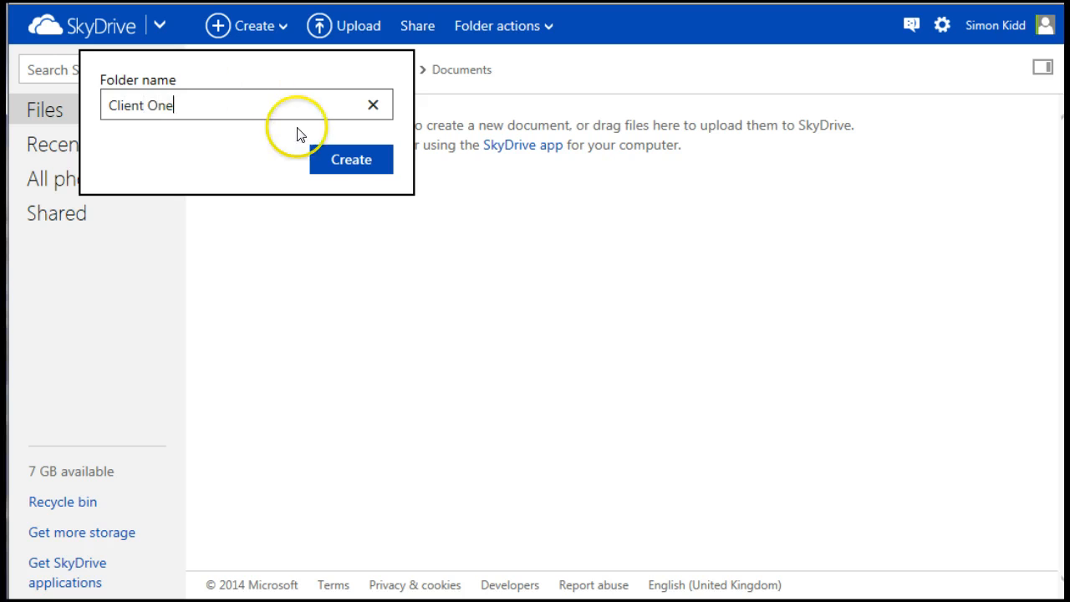
{"action": "left_click", "coordinate": [330, 160]}
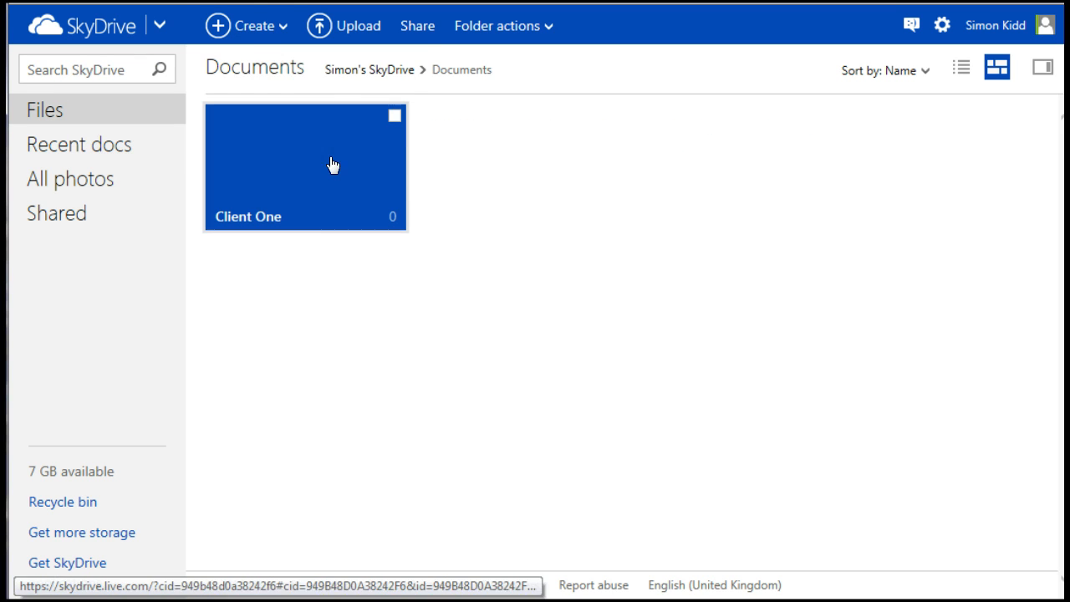
- Add Client Two and Client Three folders, then switch to the People app
{"action": "left_click", "coordinate": [282, 30]}
{"action": "left_click", "coordinate": [232, 73]}
{"action": "type", "text": "Client Two"}
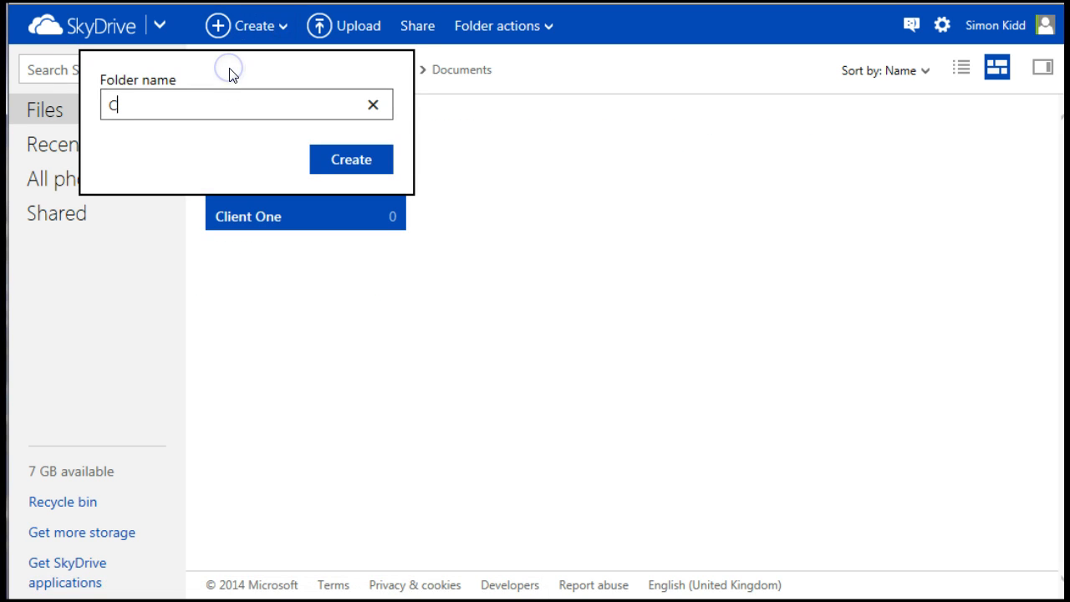
{"action": "left_click", "coordinate": [365, 163]}
{"action": "left_click", "coordinate": [286, 28]}
{"action": "left_click", "coordinate": [232, 63]}
{"action": "type", "text": "Client Three"}
{"action": "left_click", "coordinate": [351, 158]}
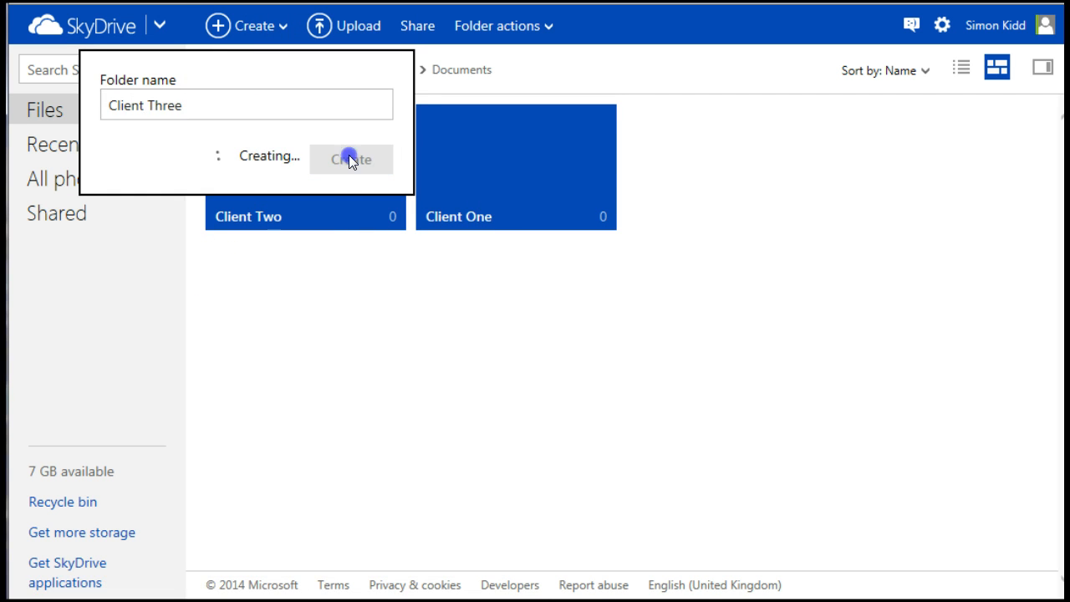
{"action": "left_click", "coordinate": [160, 32]}
{"action": "left_click", "coordinate": [239, 139]}
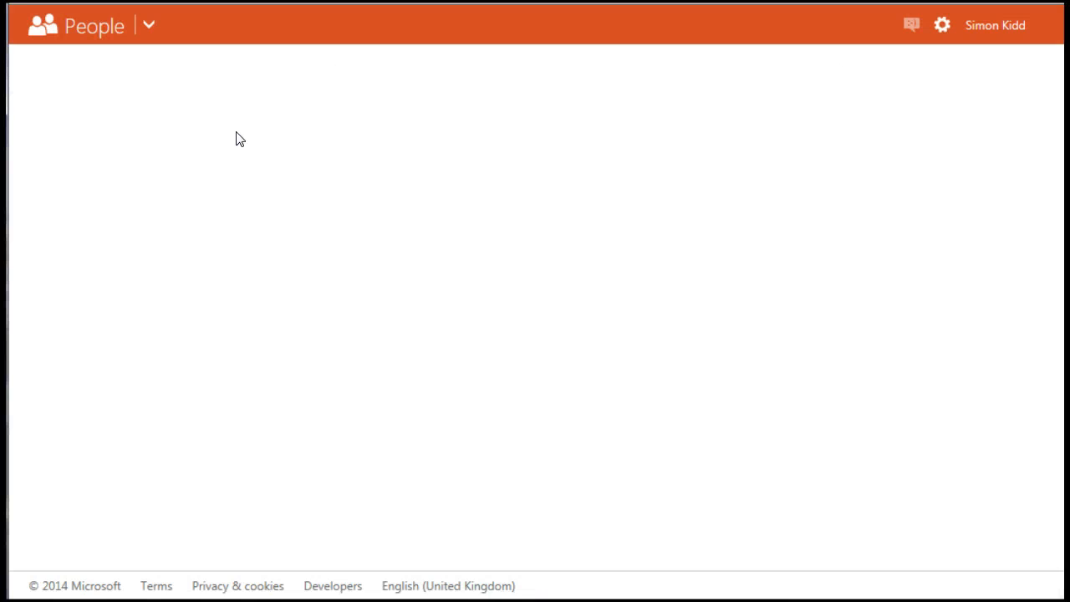
- Add contact Client One with the note 'Note this person has a history of a bad back.'
{"action": "left_click", "coordinate": [310, 82]}
{"action": "left_click", "coordinate": [387, 26]}
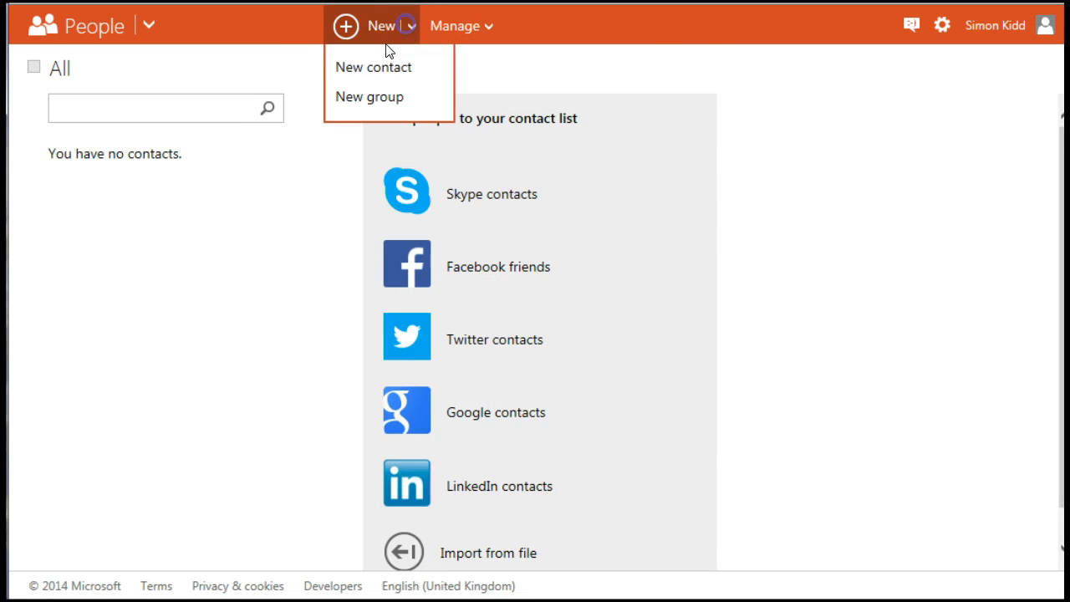
{"action": "left_click", "coordinate": [372, 69]}
{"action": "type", "text": "Client"}
{"action": "key", "text": "Tab"}
{"action": "type", "text": "One"}
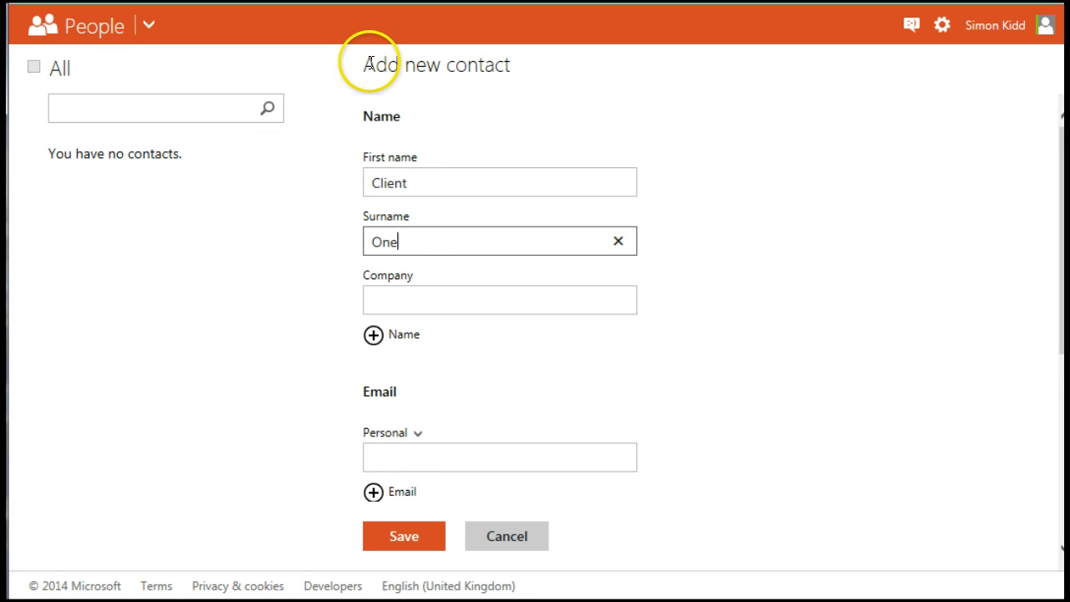
{"action": "left_click", "coordinate": [399, 465]}
{"action": "scroll", "coordinate": [758, 418], "scroll_direction": "down", "scroll_amount": 3}
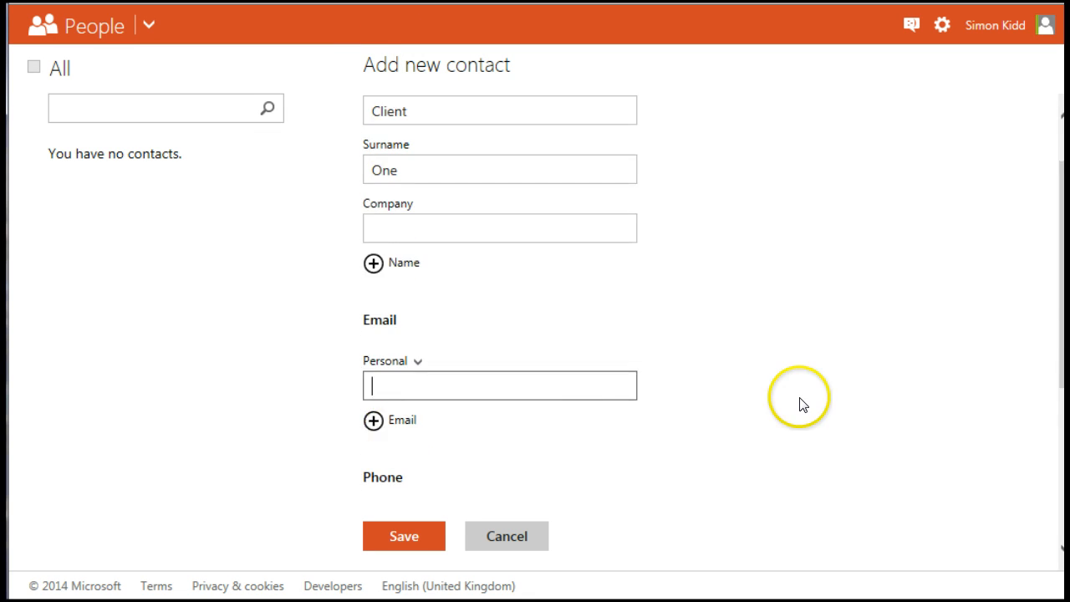
{"action": "scroll", "coordinate": [592, 415], "scroll_direction": "down", "scroll_amount": 2}
{"action": "left_click", "coordinate": [373, 468]}
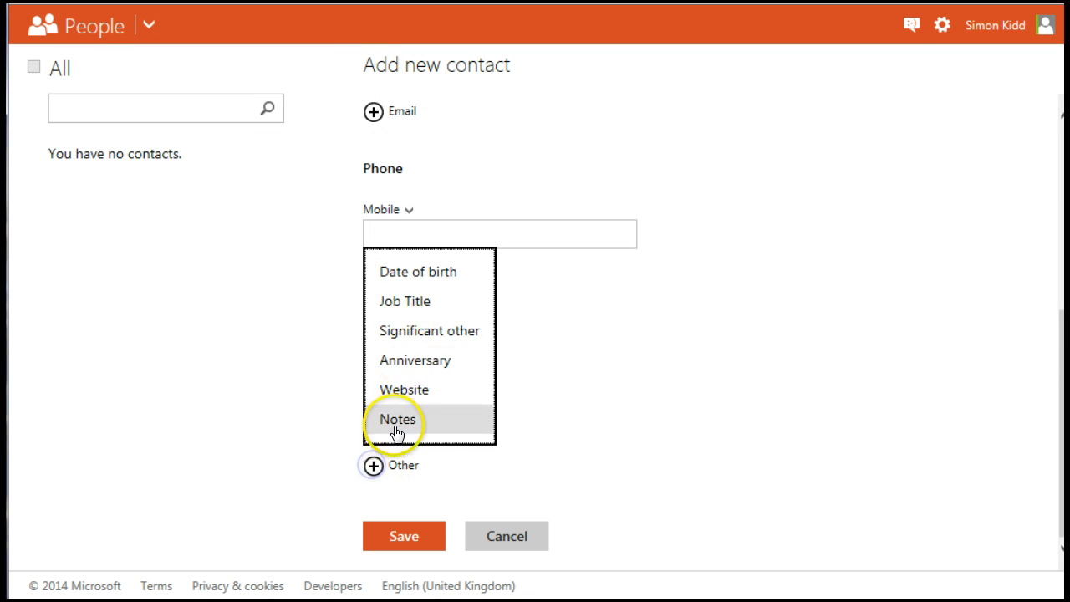
{"action": "left_click", "coordinate": [396, 430]}
{"action": "type", "text": "Note this person has a history of a bad back."}
{"action": "left_click", "coordinate": [398, 536]}
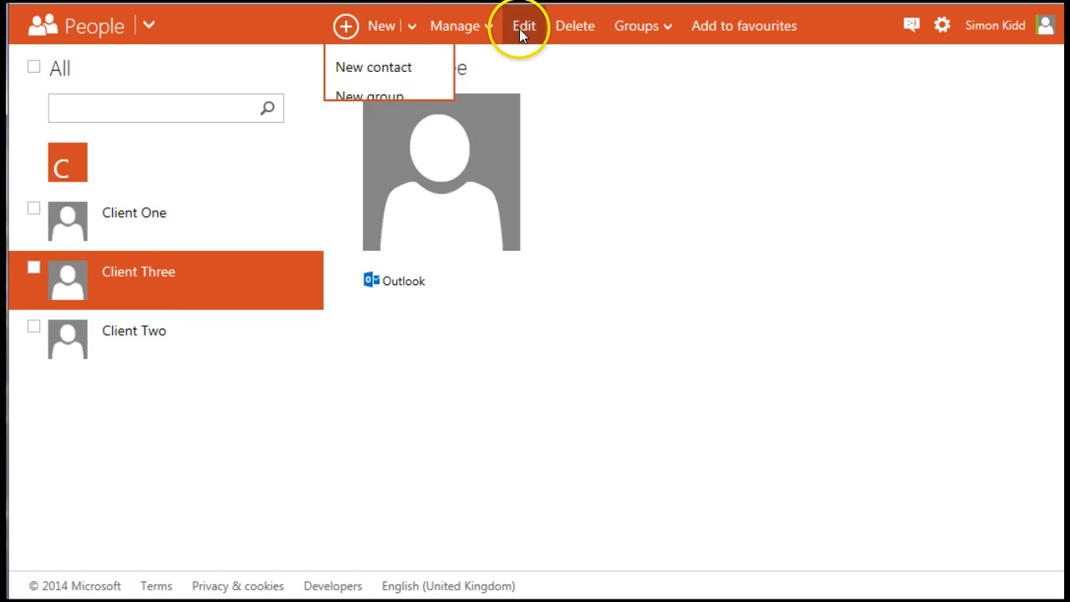
- Give Client Three the note 'Wants to run the London Marathon etc.', then go to Calendar
{"action": "left_click", "coordinate": [519, 27]}
{"action": "left_click", "coordinate": [373, 466]}
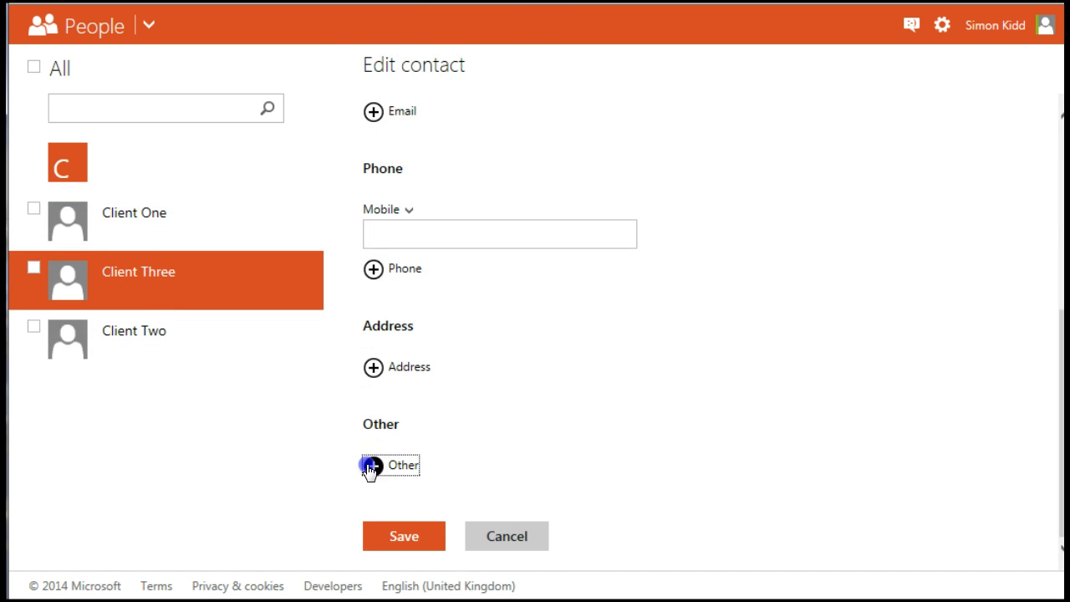
{"action": "left_click", "coordinate": [390, 418]}
{"action": "type", "text": "Wants to run the London Matathin"}
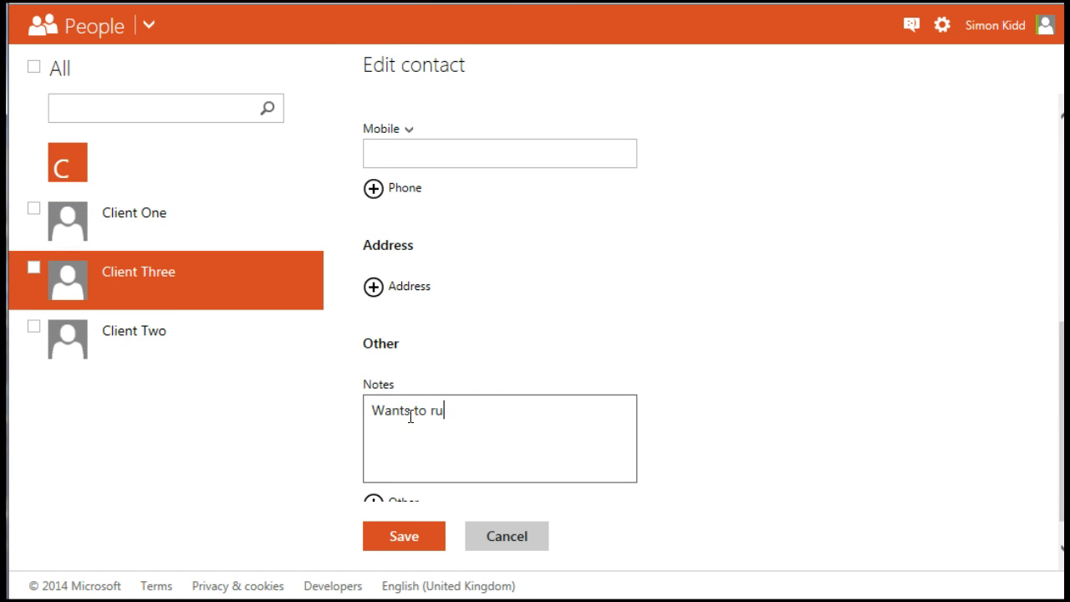
{"action": "key", "text": "BackSpace"}
{"action": "key", "text": "BackSpace"}
{"action": "key", "text": "BackSpace"}
{"action": "key", "text": "BackSpace"}
{"action": "key", "text": "BackSpace"}
{"action": "key", "text": "BackSpace"}
{"action": "type", "text": "rathg"}
{"action": "key", "text": "BackSpace"}
{"action": "type", "text": "on etc."}
{"action": "left_click", "coordinate": [404, 536]}
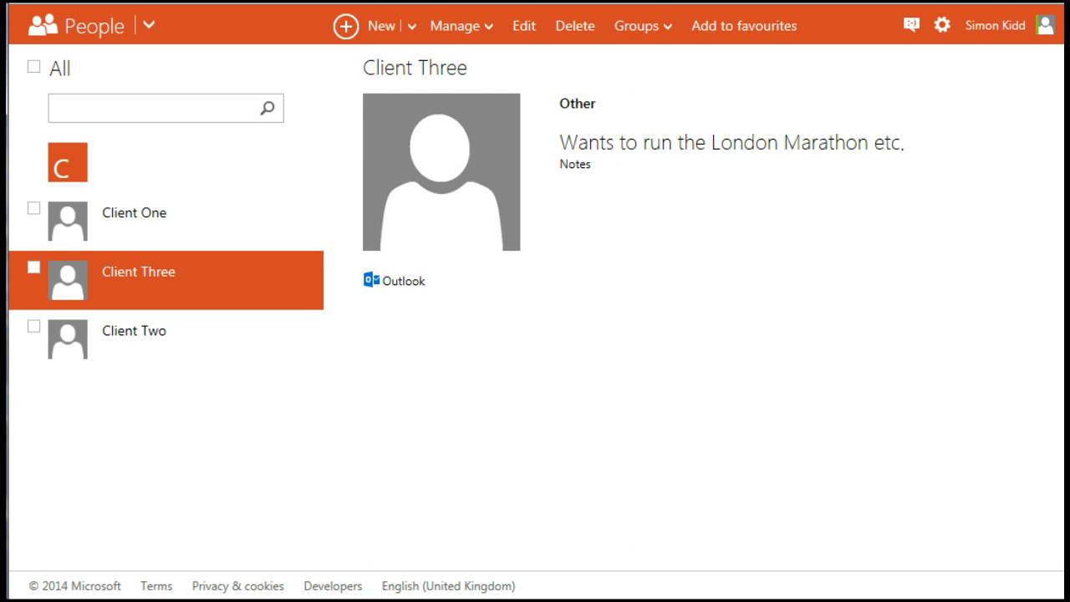
{"action": "left_click", "coordinate": [150, 32]}
{"action": "left_click", "coordinate": [355, 102]}
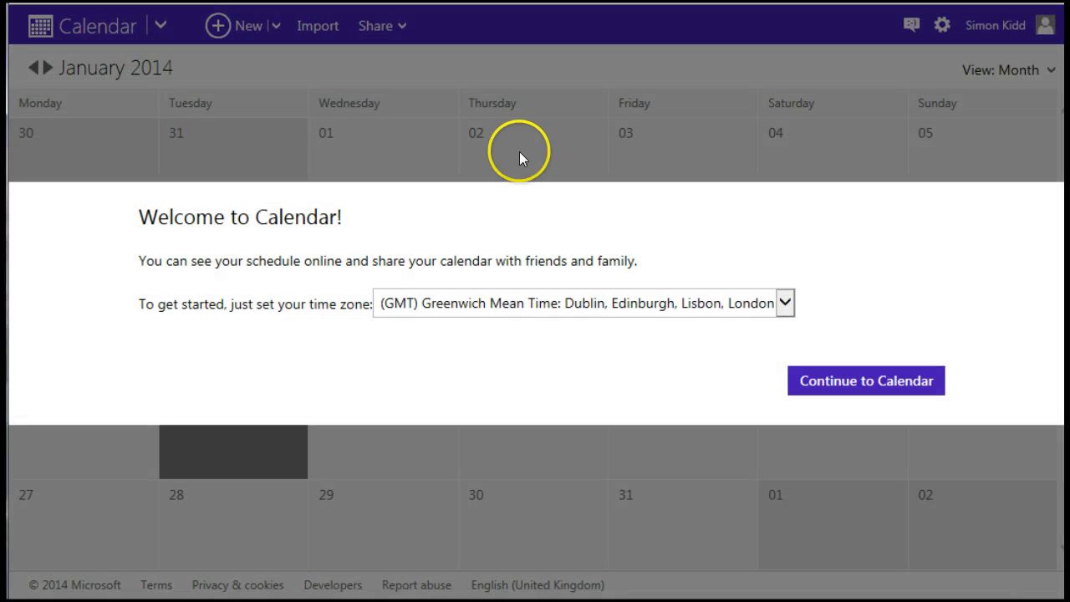
- Dismiss the calendar welcome and create a calendar named Client One
{"action": "left_click", "coordinate": [850, 380]}
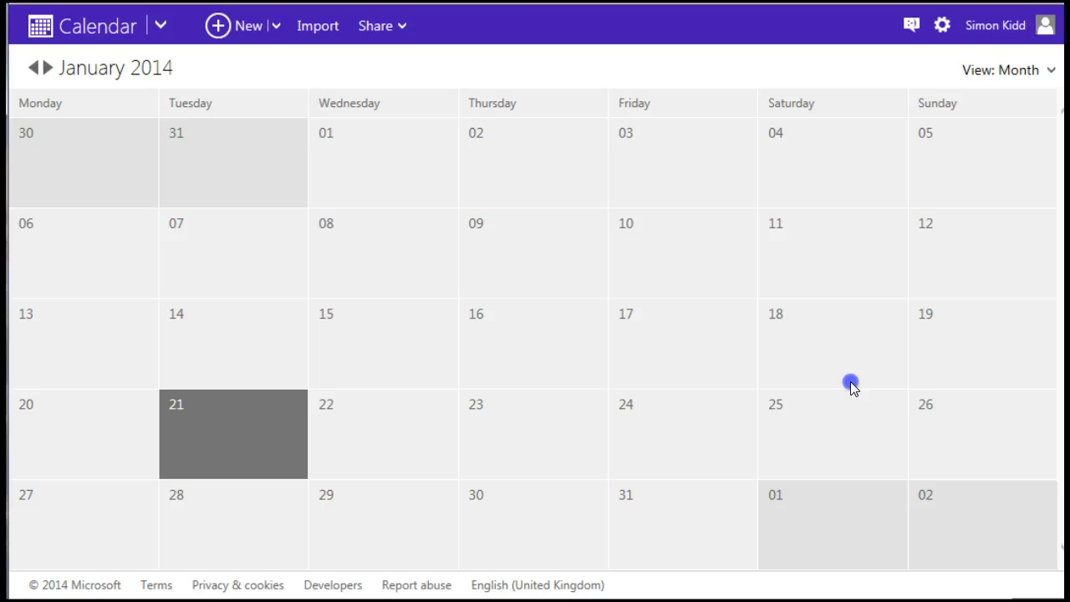
{"action": "left_click", "coordinate": [276, 26]}
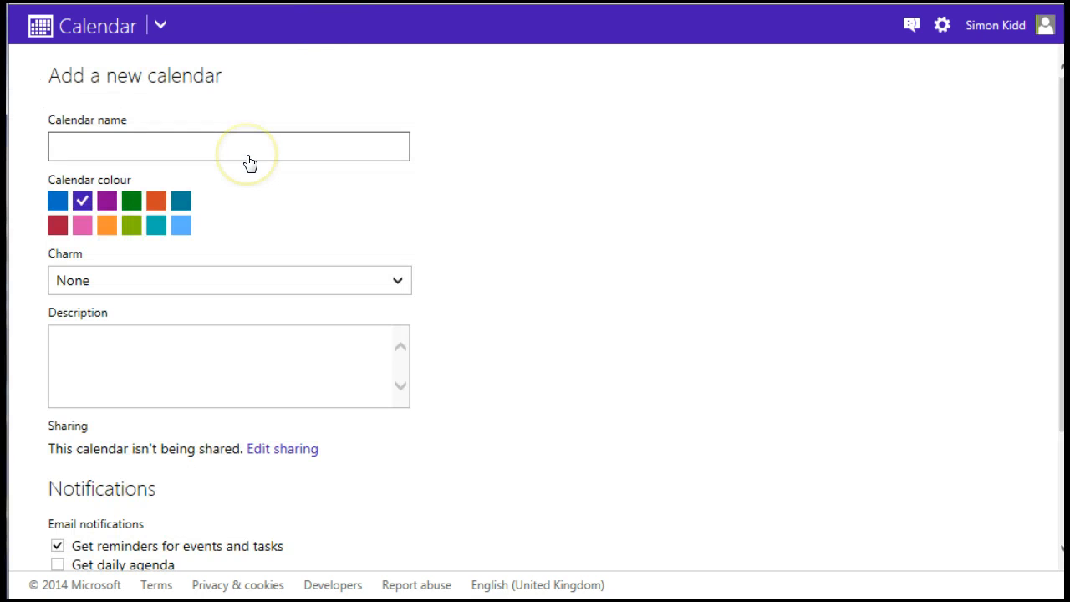
{"action": "left_click", "coordinate": [249, 154]}
{"action": "type", "text": "Client"}
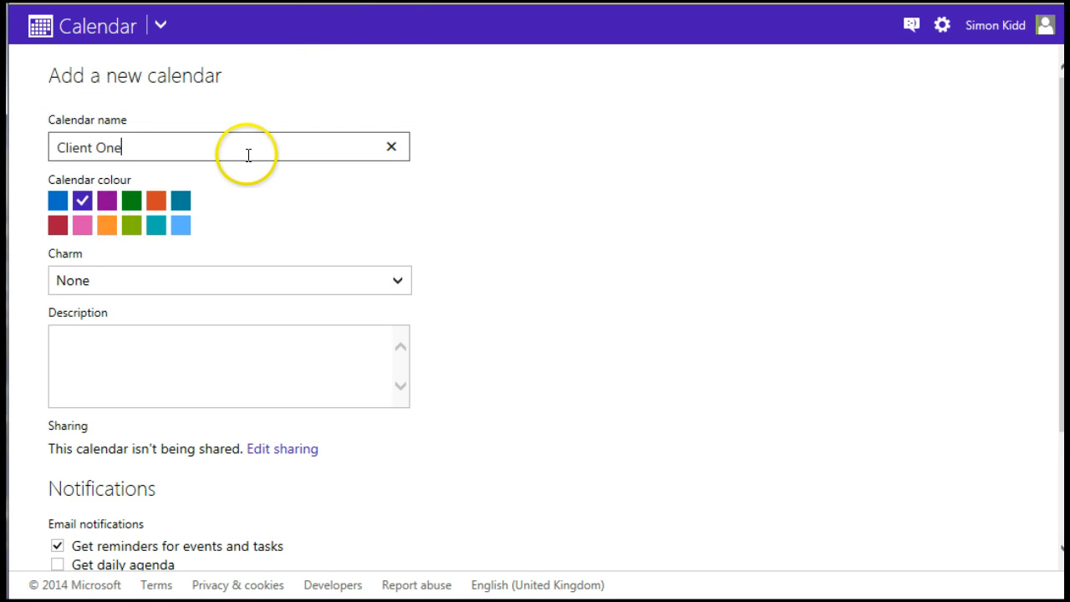
{"action": "type", "text": " One"}
{"action": "scroll", "coordinate": [609, 346], "scroll_direction": "down", "scroll_amount": 3}
{"action": "left_click", "coordinate": [68, 538]}
- Create two more calendars named Client Two and Client Three
{"action": "left_click", "coordinate": [275, 28]}
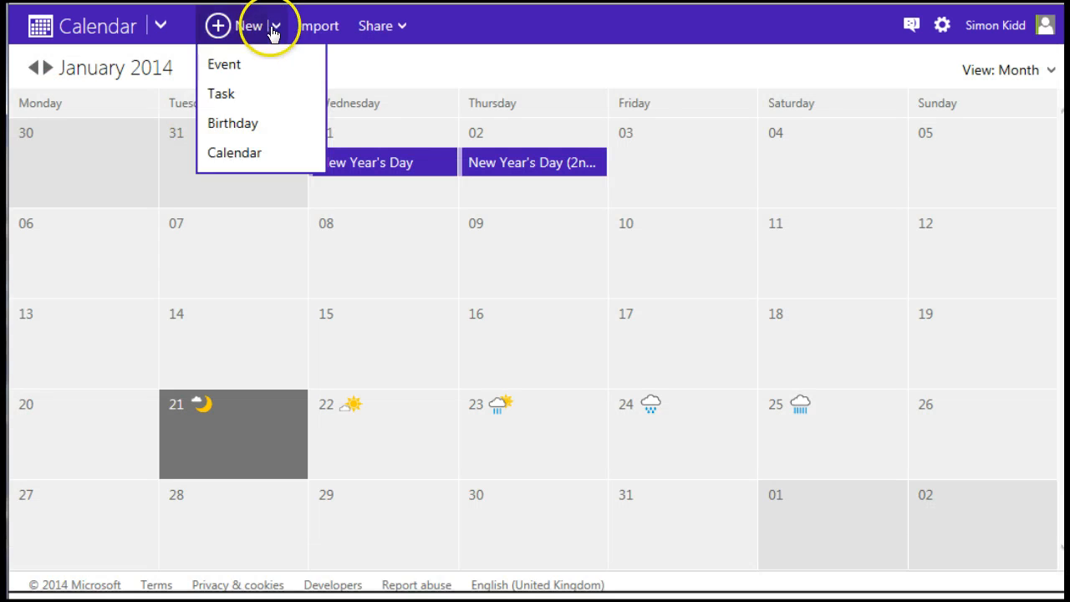
{"action": "left_click", "coordinate": [234, 153]}
{"action": "type", "text": "Client Two"}
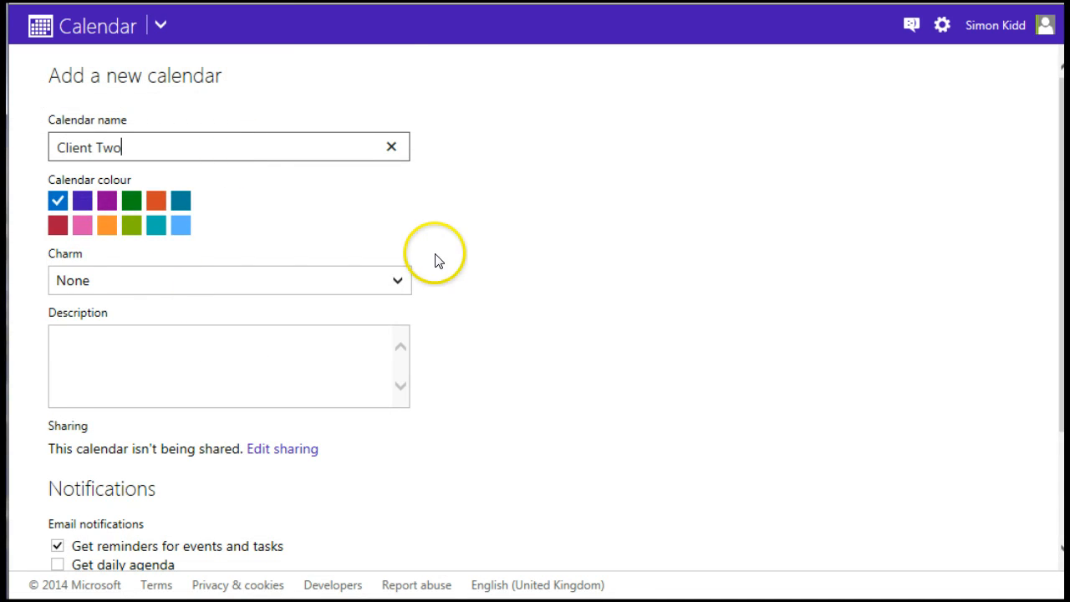
{"action": "scroll", "coordinate": [438, 256], "scroll_direction": "down", "scroll_amount": 3}
{"action": "left_click", "coordinate": [89, 544]}
{"action": "left_click", "coordinate": [274, 25]}
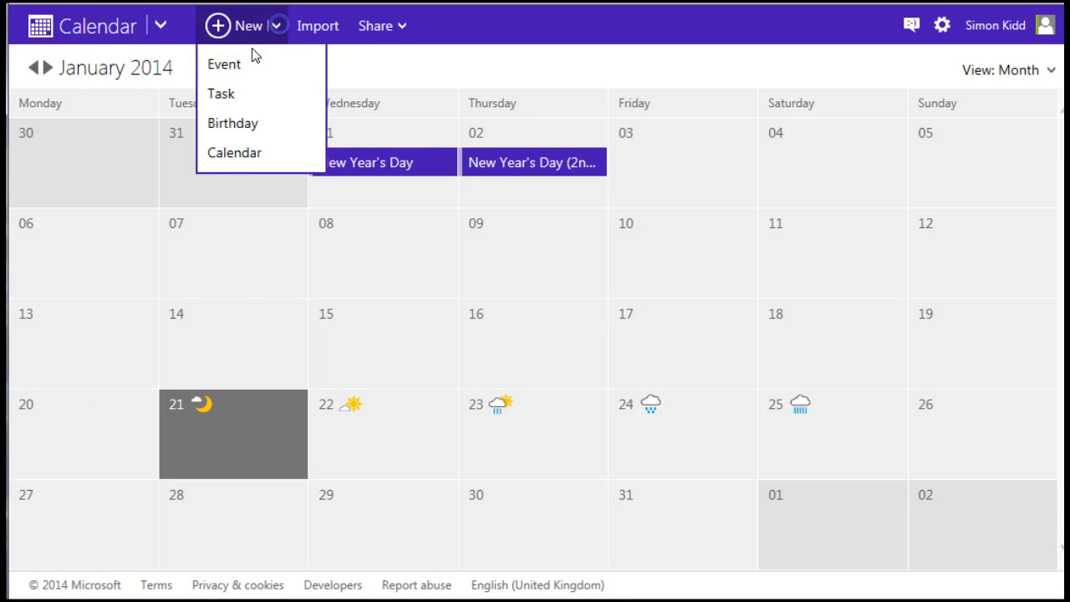
{"action": "left_click", "coordinate": [235, 153]}
{"action": "type", "text": "Client Three"}
{"action": "scroll", "coordinate": [275, 432], "scroll_direction": "down", "scroll_amount": 3}
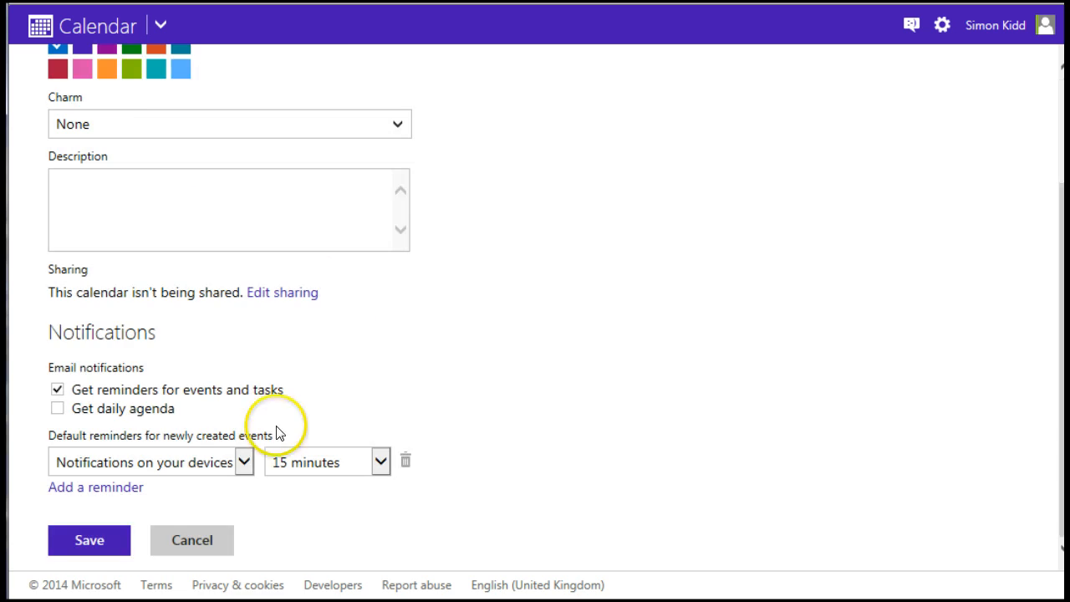
{"action": "left_click", "coordinate": [91, 540]}
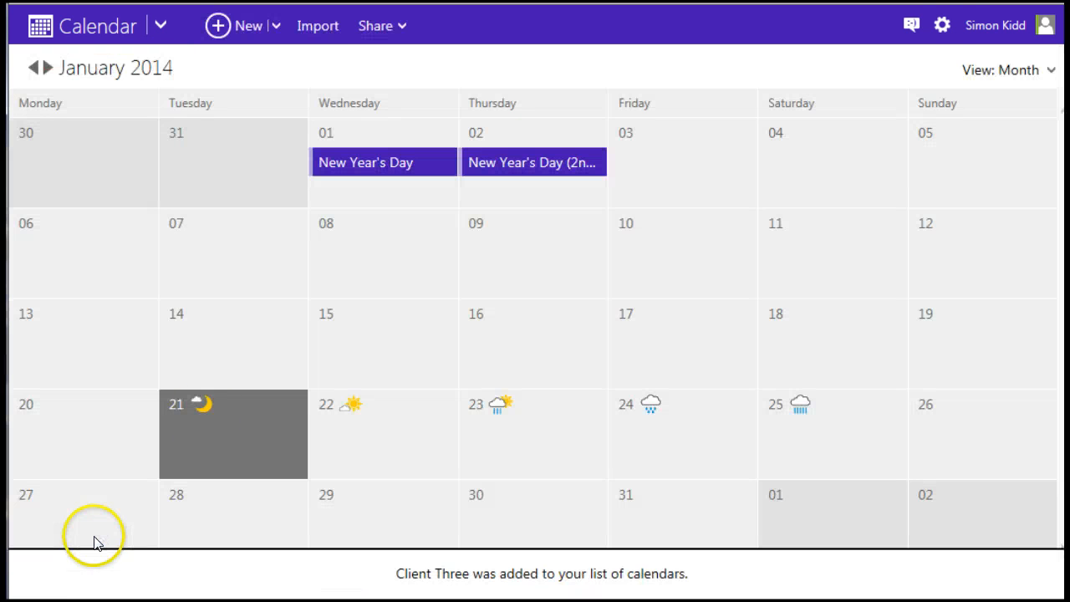
- Bring up the list of calendars for filtering
{"action": "left_click", "coordinate": [942, 26]}
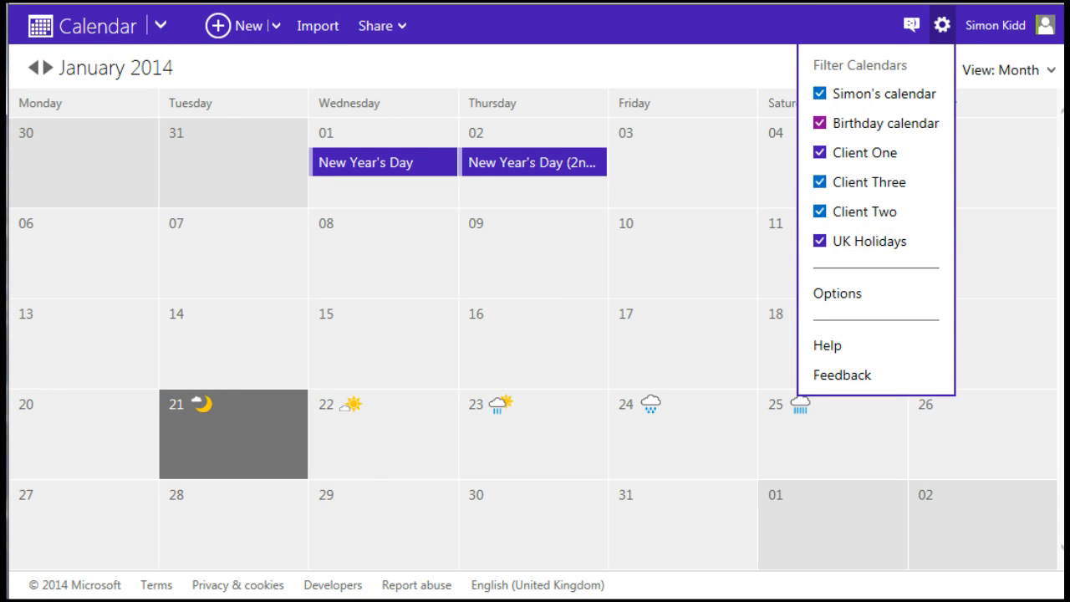
{"action": "key", "text": "Escape"}
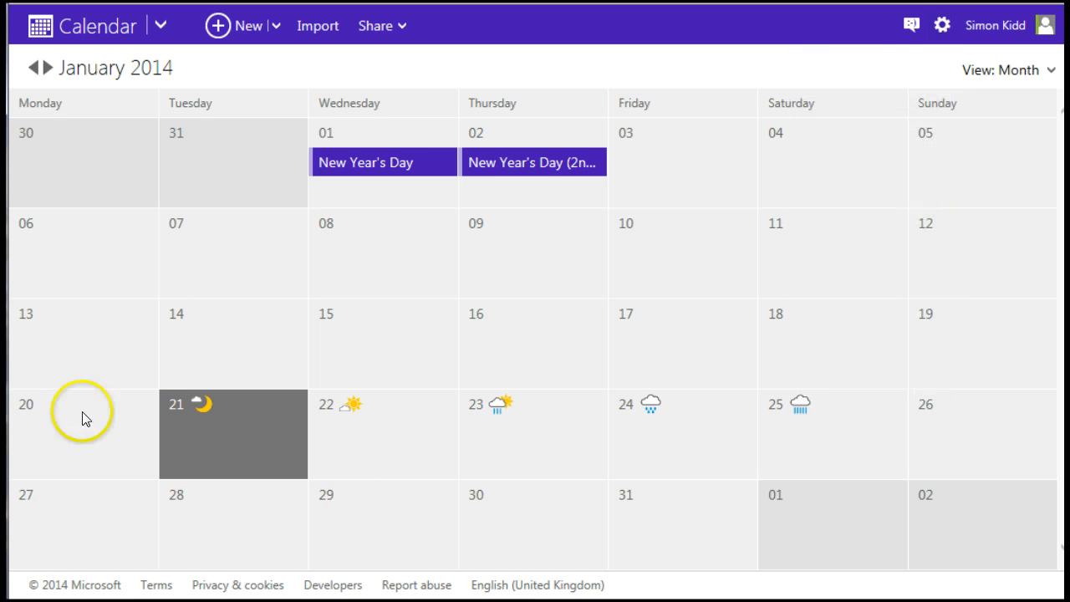
{"action": "left_click", "coordinate": [941, 26]}
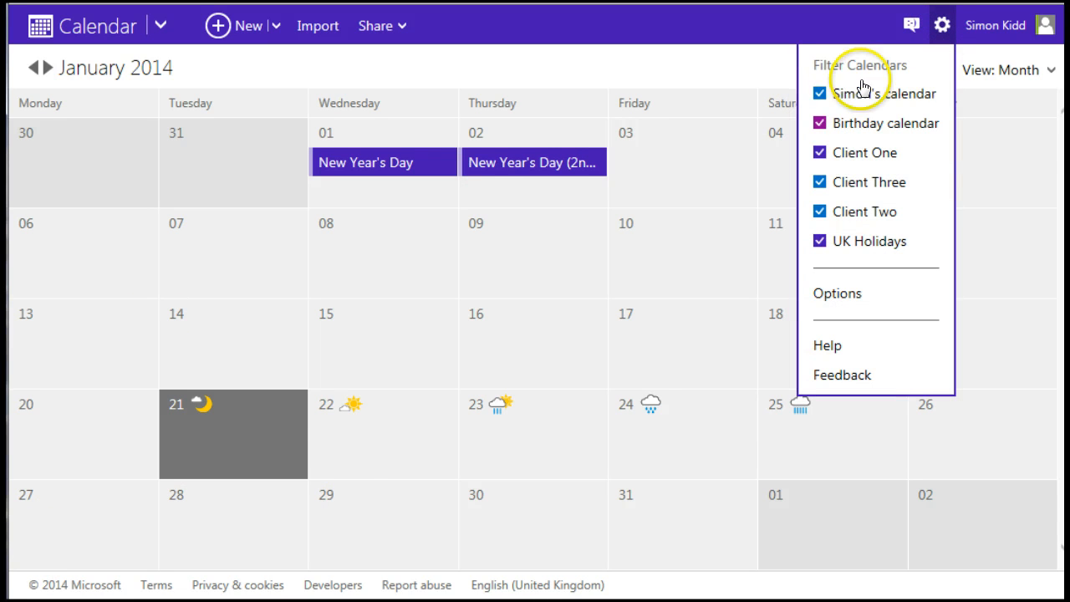
- Hide the own, Birthday, Client Two, Client Three and UK Holidays calendars, then start a 16 January event
{"action": "left_click", "coordinate": [820, 94]}
{"action": "left_click", "coordinate": [819, 123]}
{"action": "left_click", "coordinate": [820, 181]}
{"action": "left_click", "coordinate": [819, 213]}
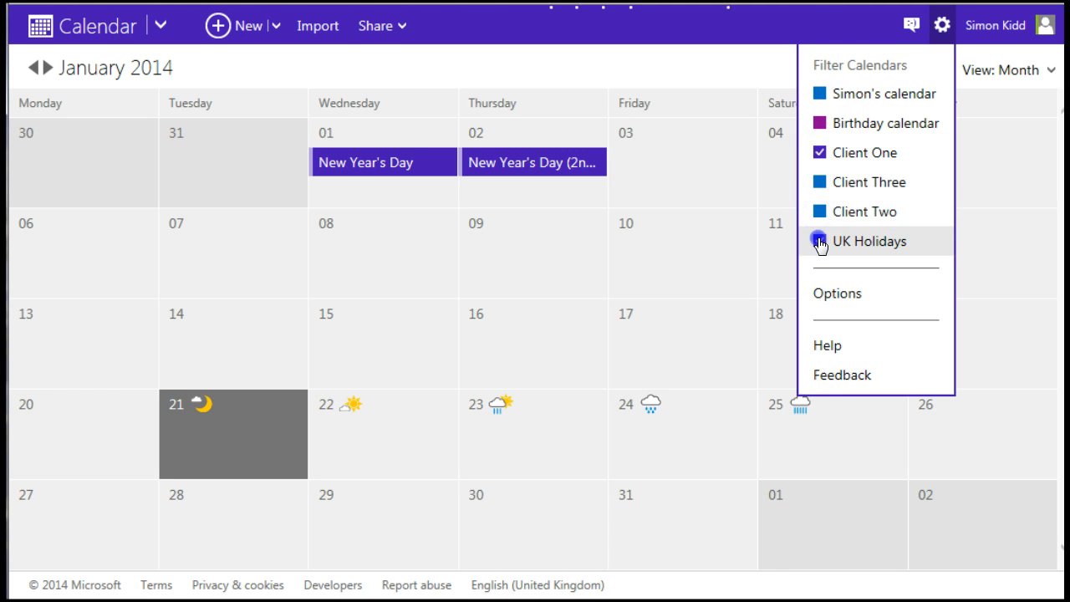
{"action": "left_click", "coordinate": [820, 241]}
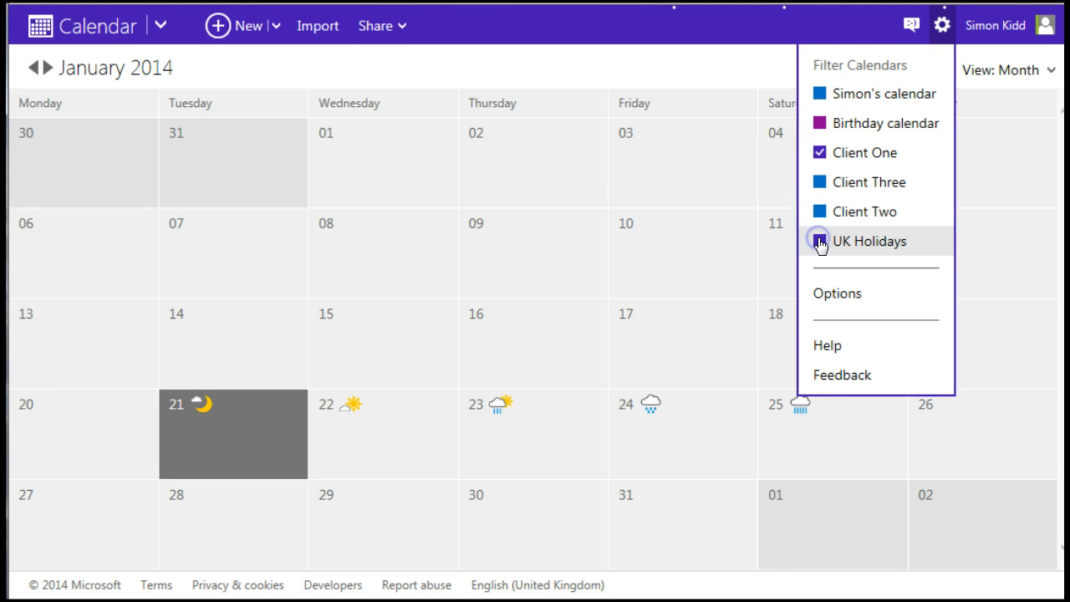
{"action": "left_click", "coordinate": [506, 358]}
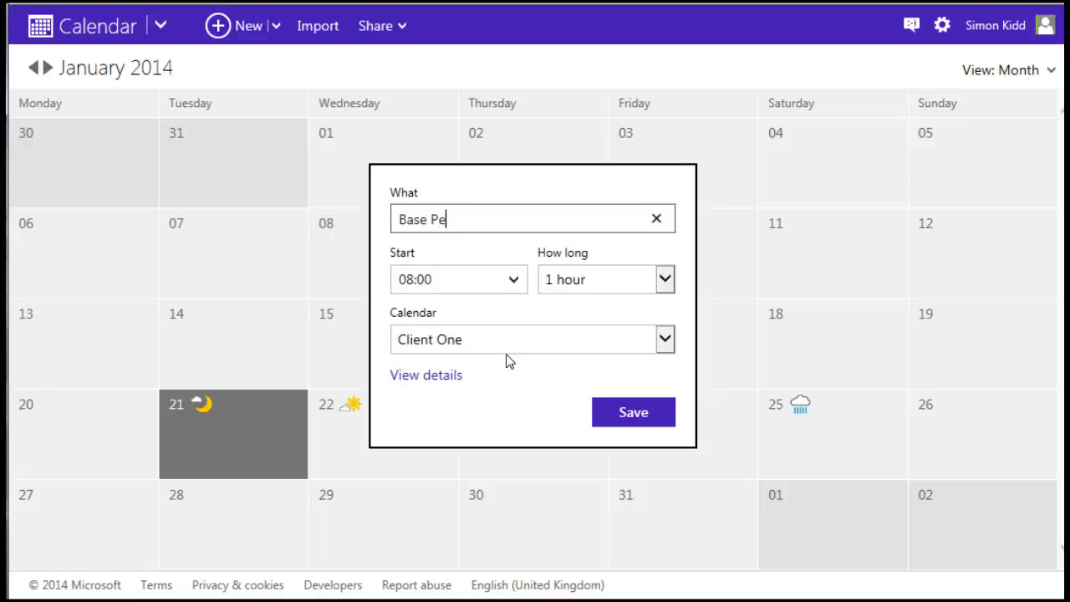
- Save the Base Period event with a custom span from 20 January to 8 March 2014
{"action": "left_click", "coordinate": [436, 377]}
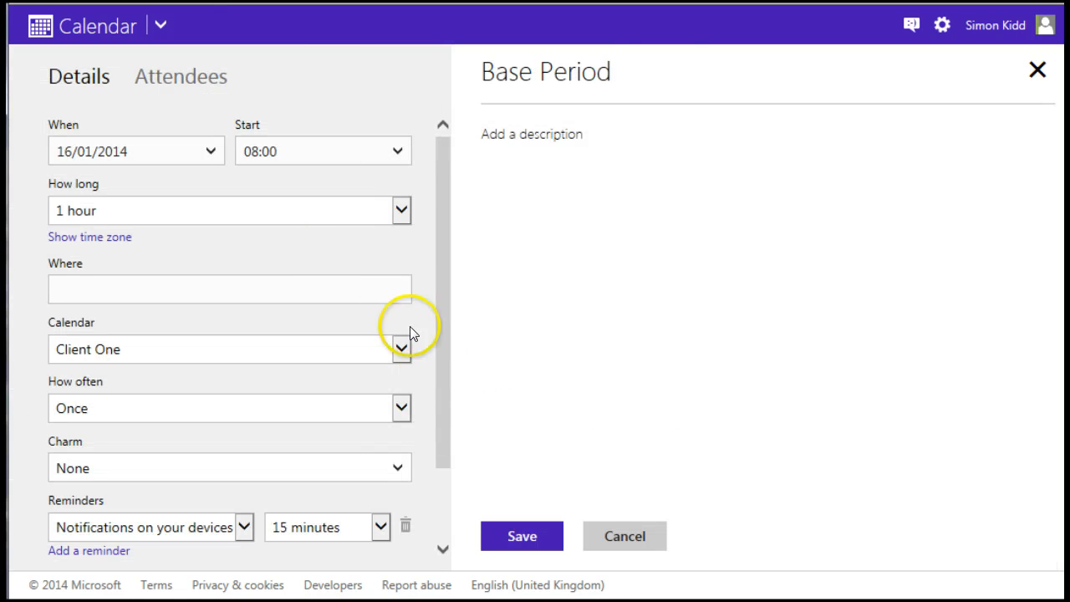
{"action": "left_click", "coordinate": [211, 151]}
{"action": "left_click", "coordinate": [61, 315]}
{"action": "left_click", "coordinate": [393, 211]}
{"action": "left_click", "coordinate": [138, 286]}
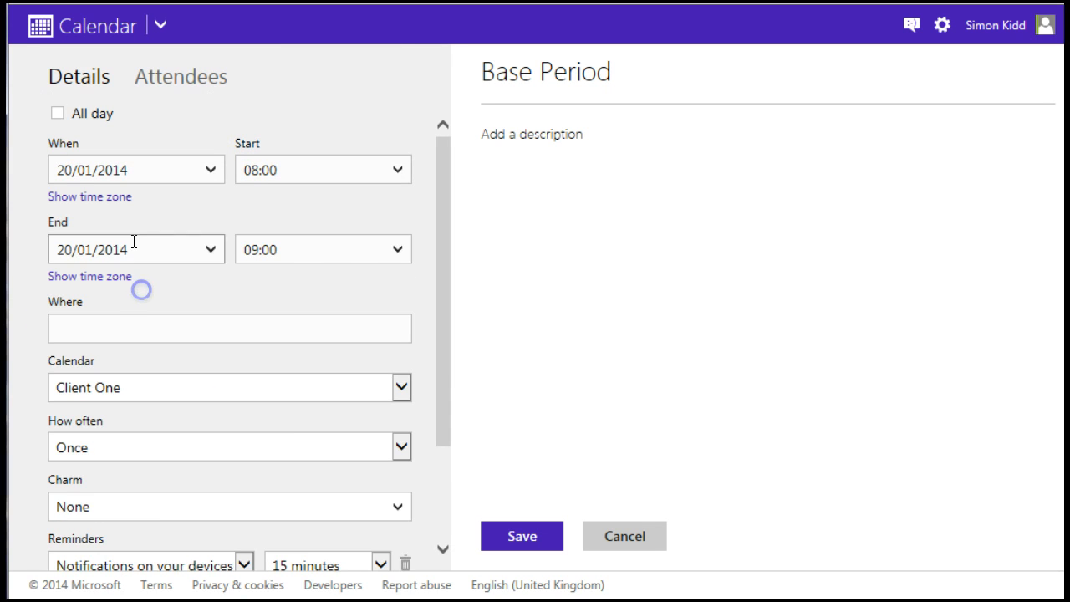
{"action": "left_click", "coordinate": [210, 249]}
{"action": "left_click", "coordinate": [232, 450]}
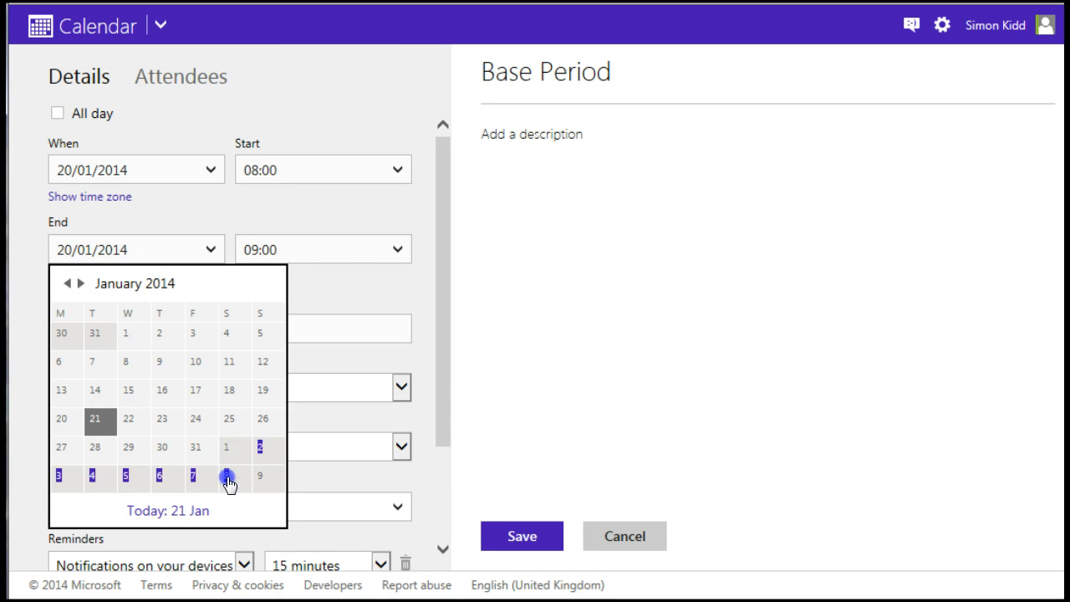
{"action": "left_click", "coordinate": [210, 248]}
{"action": "left_click", "coordinate": [232, 483]}
{"action": "scroll", "coordinate": [246, 410], "scroll_direction": "down", "scroll_amount": 3}
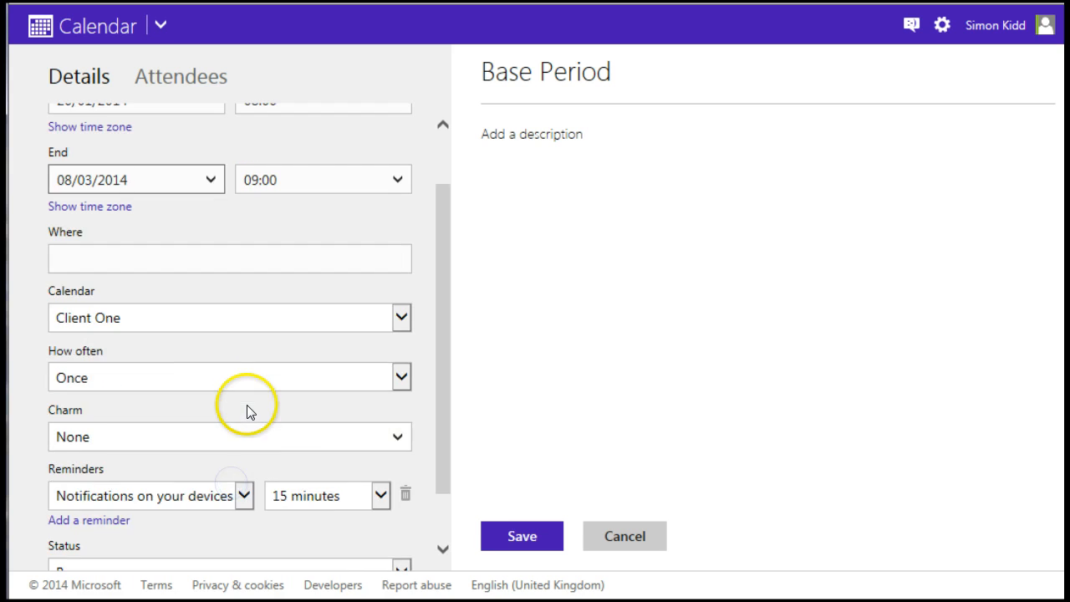
{"action": "left_click", "coordinate": [521, 537]}
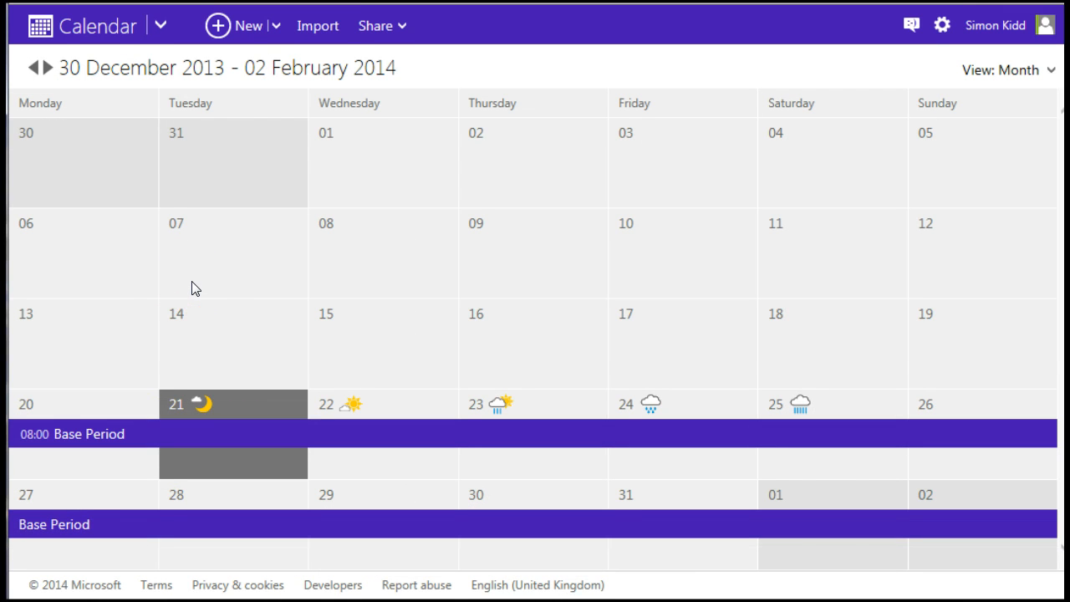
{"action": "scroll", "coordinate": [191, 288], "scroll_direction": "down", "scroll_amount": 1}
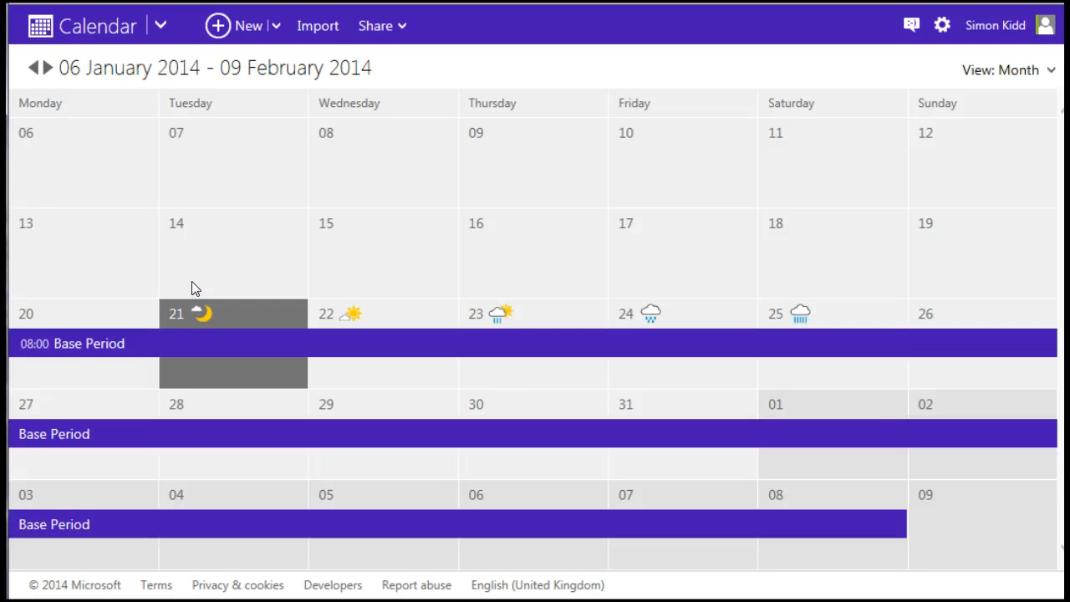
{"action": "scroll", "coordinate": [192, 288], "scroll_direction": "down", "scroll_amount": 1}
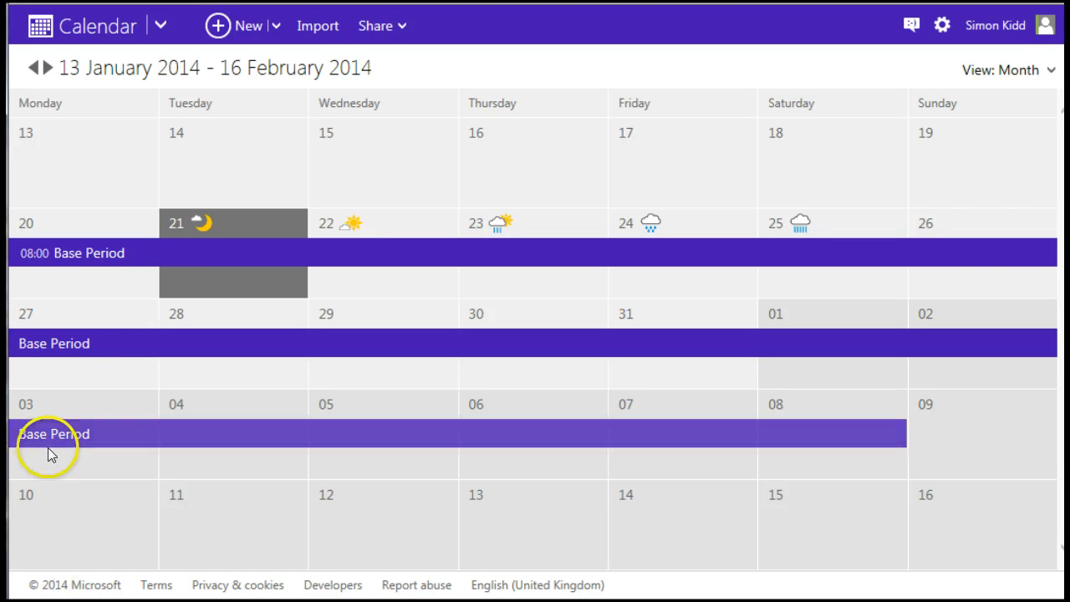
- Create a Gym Session event on 21 January with the bike warm-up, sets and cooldown notes
{"action": "left_click", "coordinate": [208, 282]}
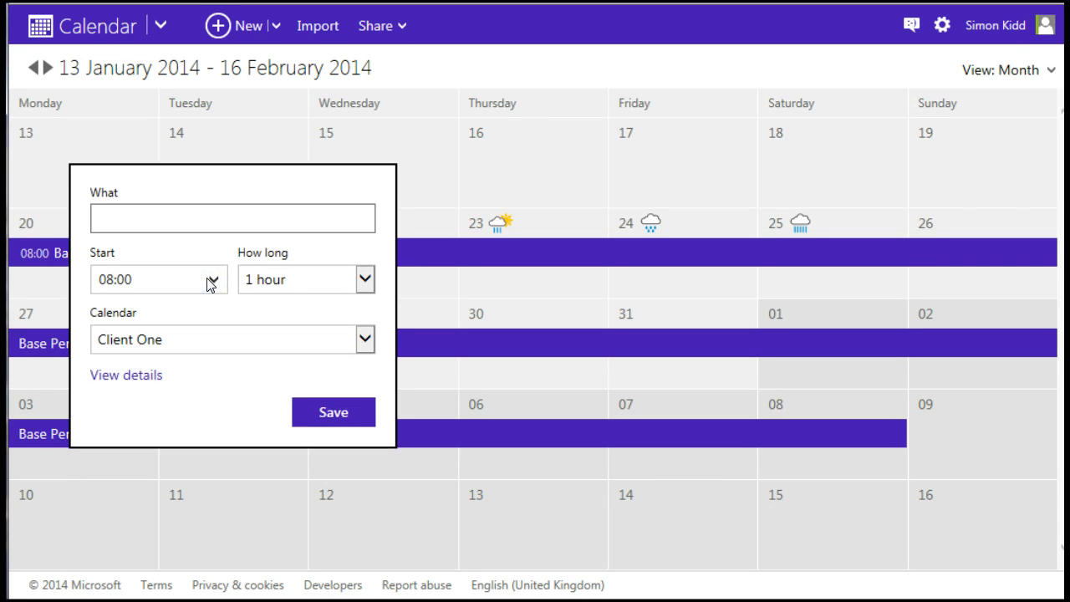
{"action": "type", "text": "Gym Session"}
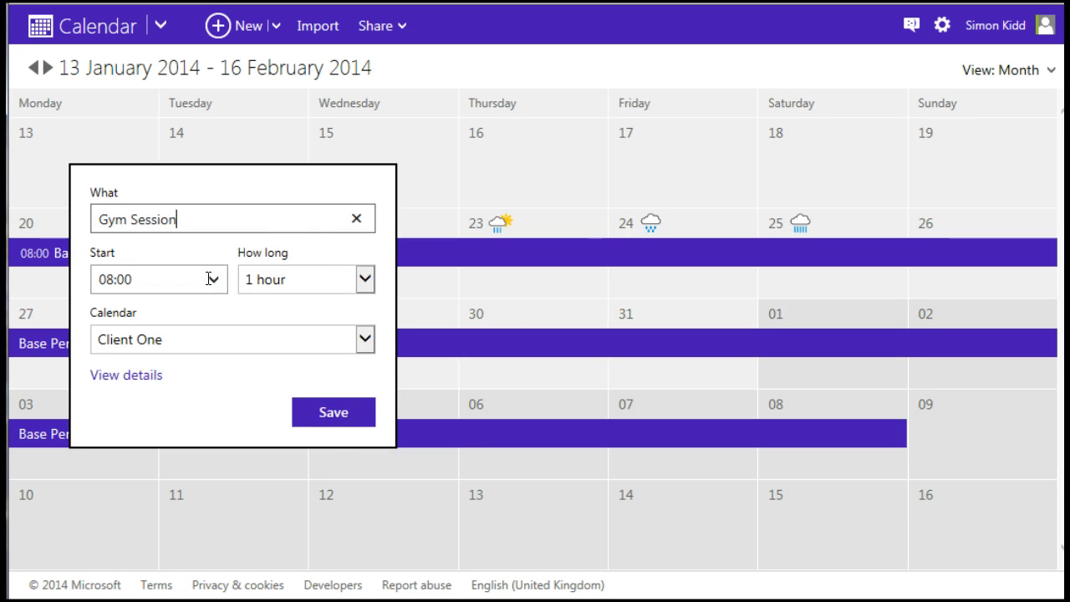
{"action": "left_click", "coordinate": [126, 376]}
{"action": "left_click", "coordinate": [554, 136]}
{"action": "type", "text": "Warm up on bike increasin"}
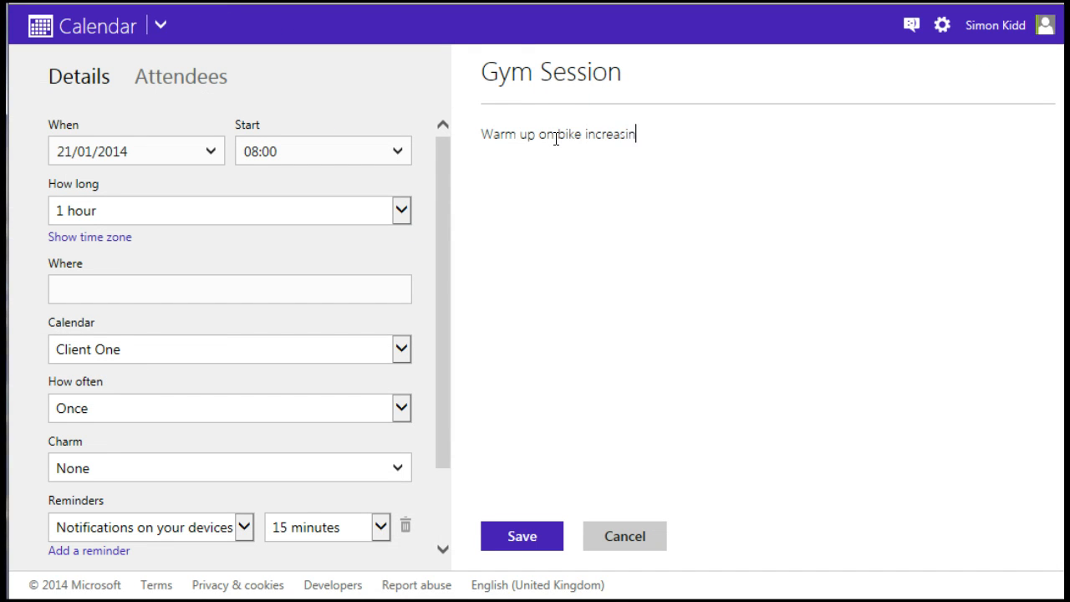
{"action": "type", "text": "g ramp to 200w over 10 mins  "}
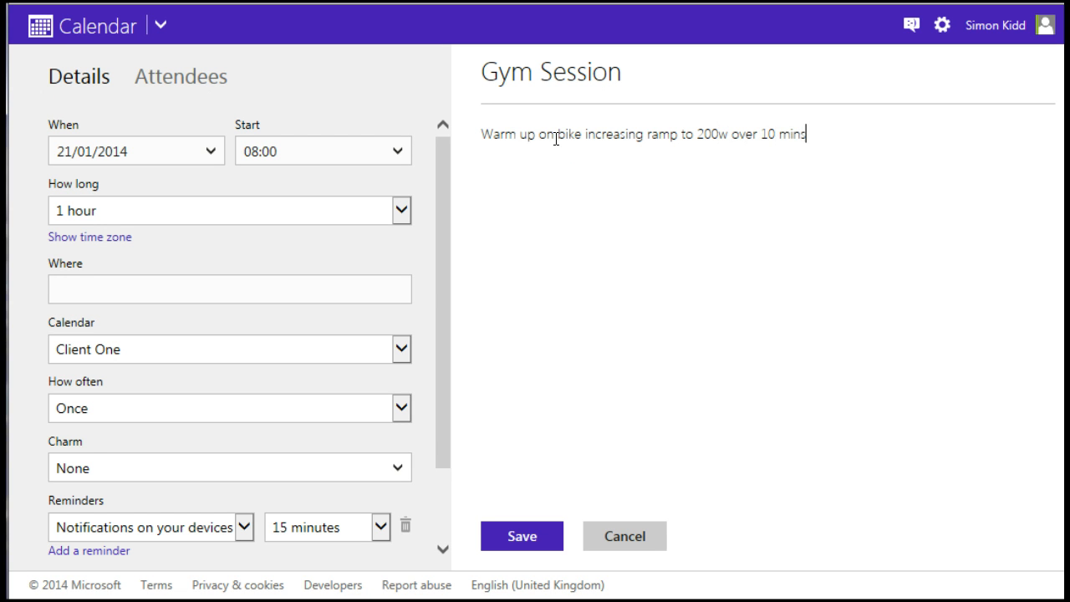
{"action": "type", "text": "3 sets of"}
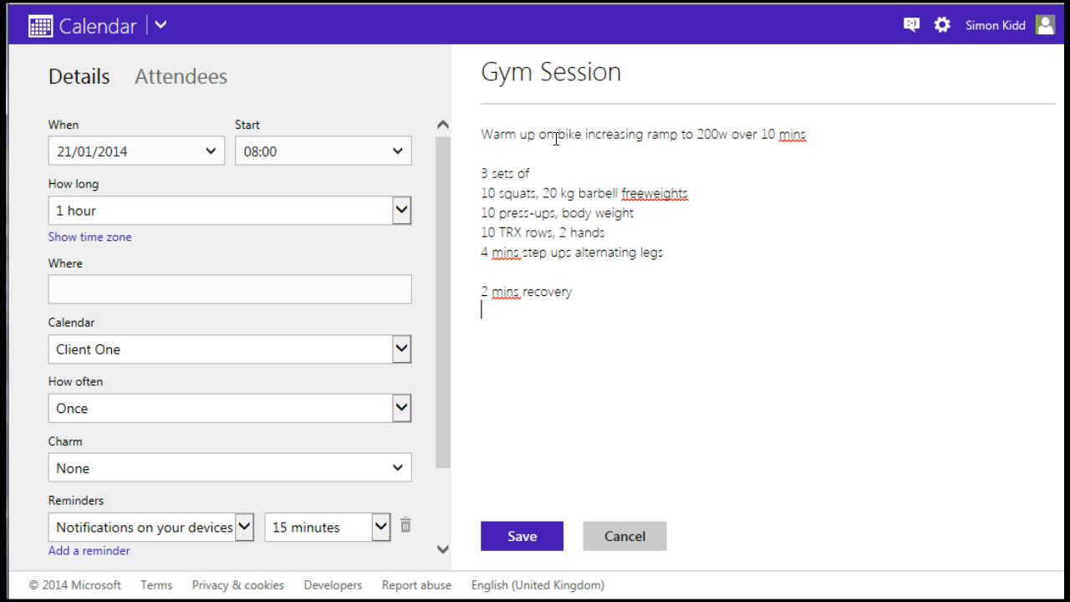
{"action": "type", "text": "down and stretch"}
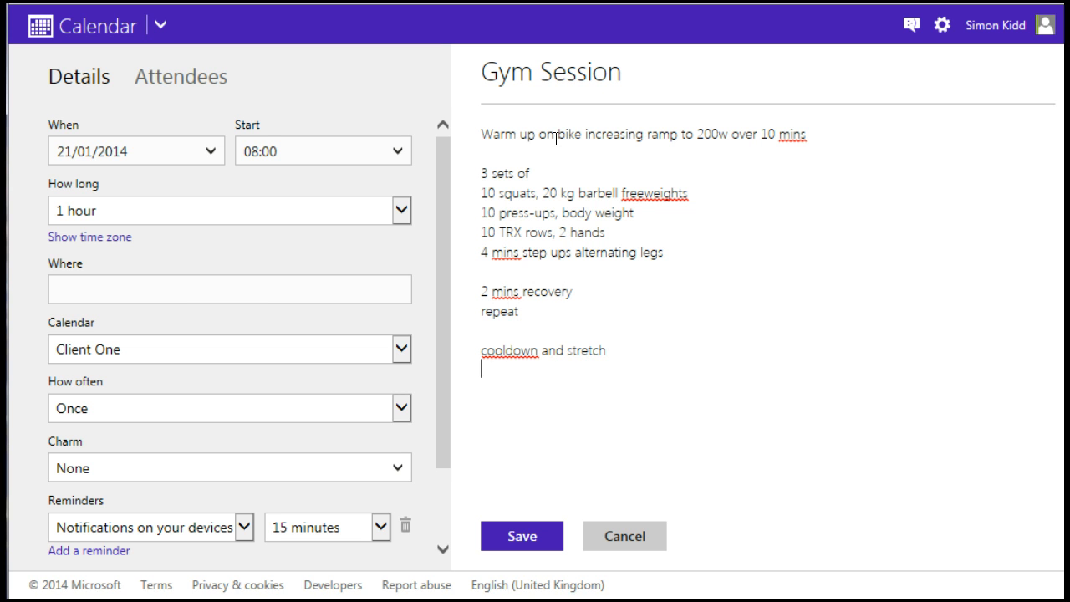
{"action": "left_click", "coordinate": [520, 532]}
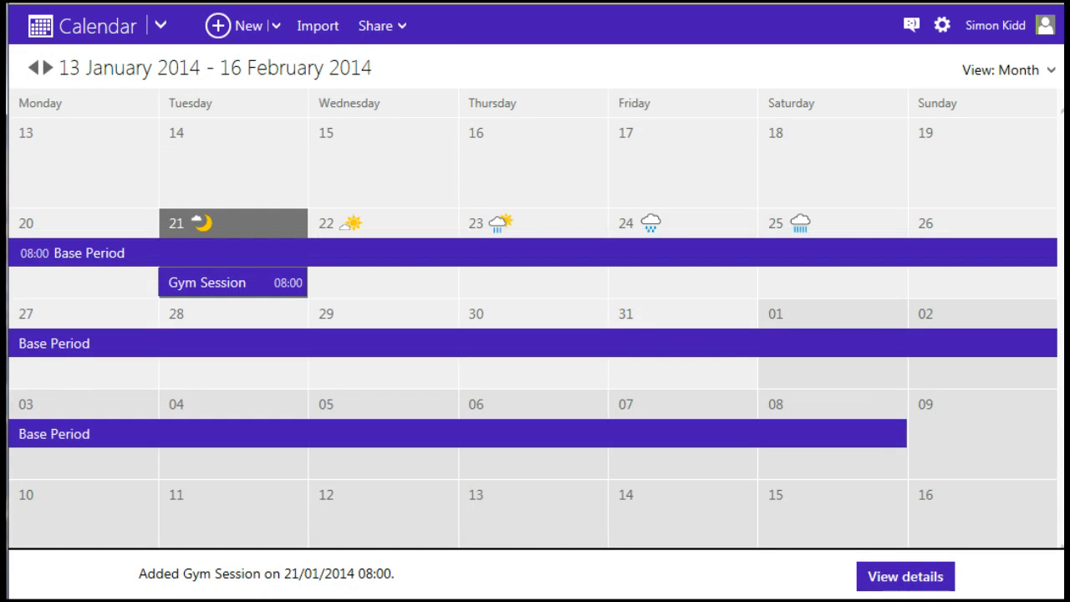
- Reopen the Gym Session event's details and save it again
{"action": "left_click", "coordinate": [179, 284]}
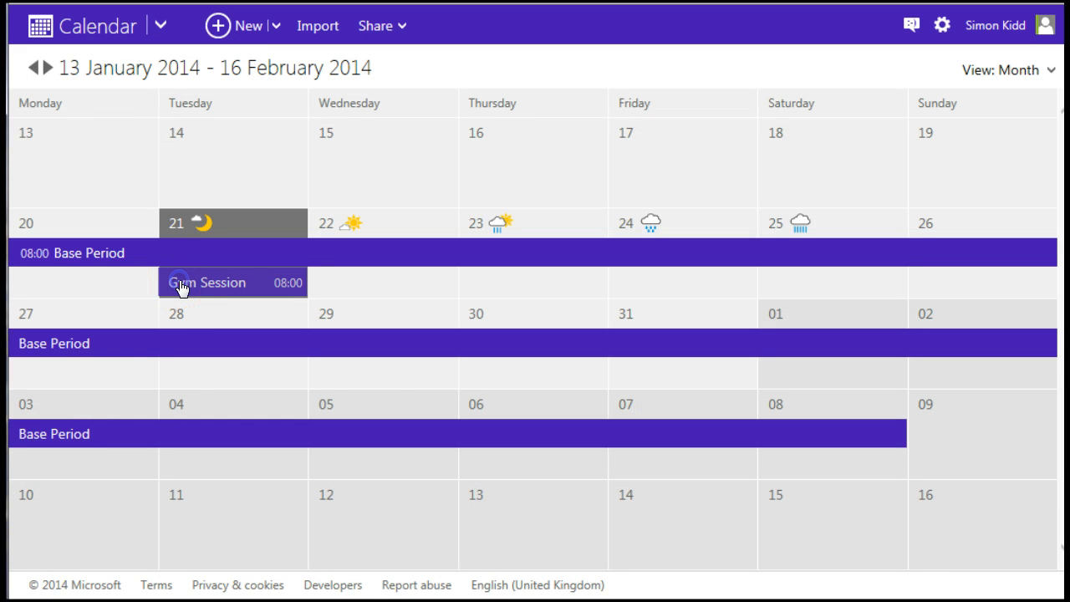
{"action": "left_click", "coordinate": [117, 514]}
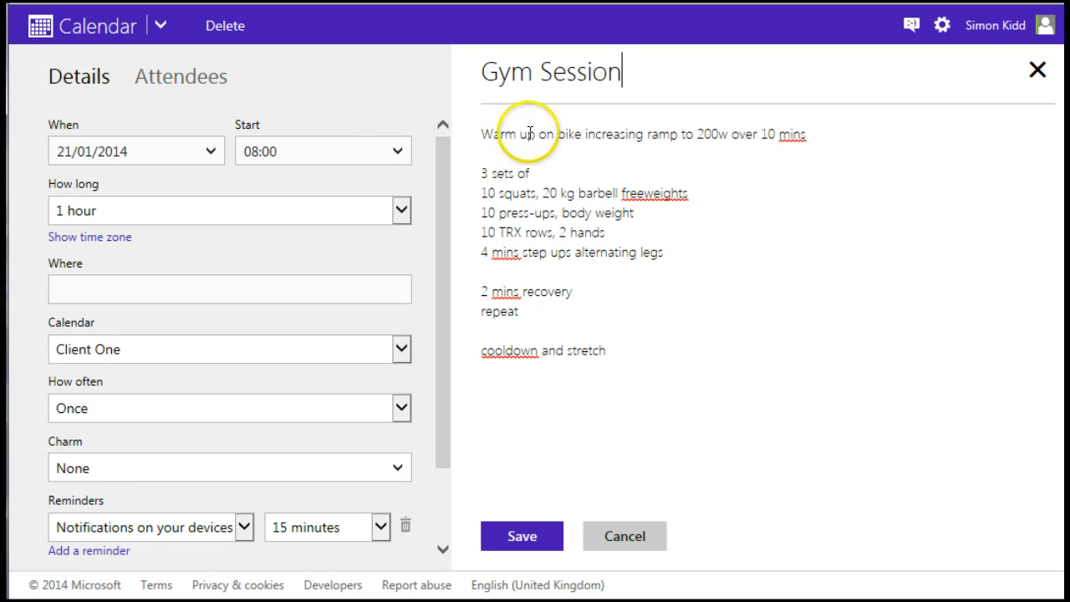
{"action": "left_click", "coordinate": [525, 534]}
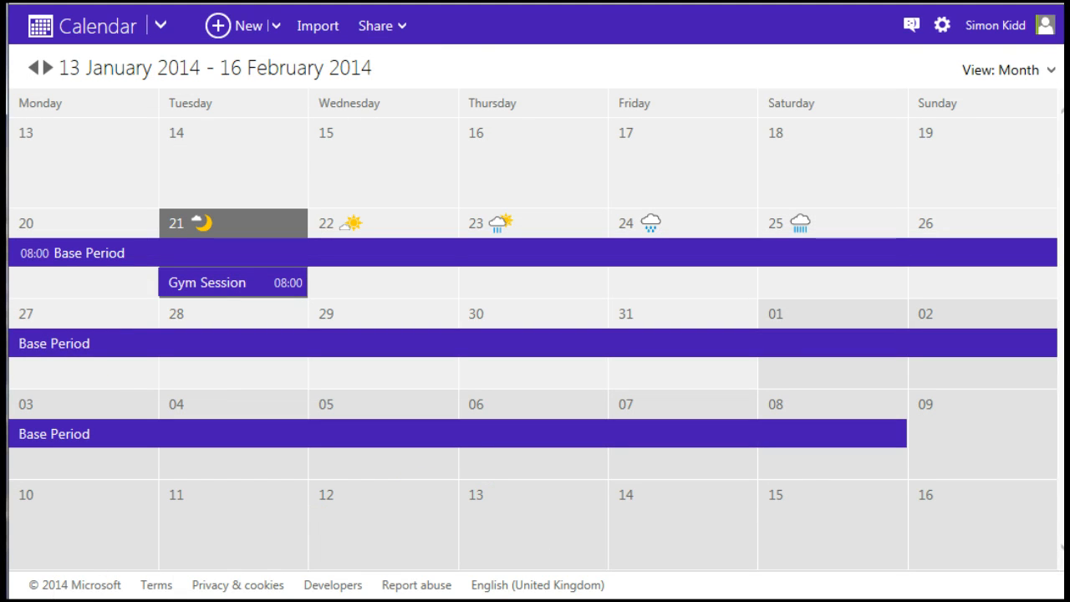
- Add a 10 k base run event on Sunday 26 January
{"action": "left_click", "coordinate": [937, 283]}
{"action": "type", "text": "10 k base run"}
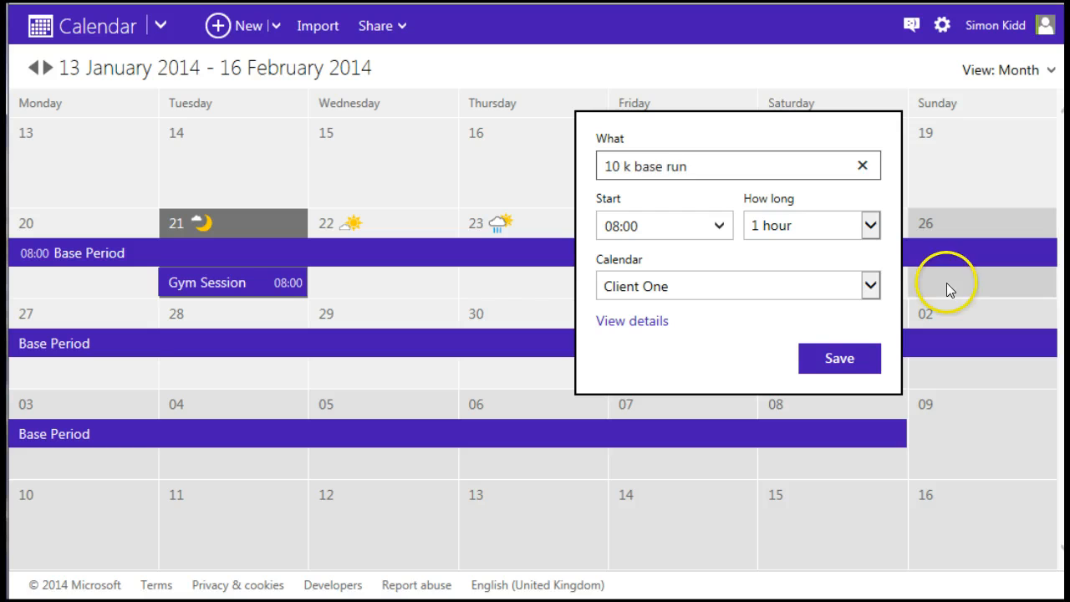
{"action": "left_click", "coordinate": [840, 358]}
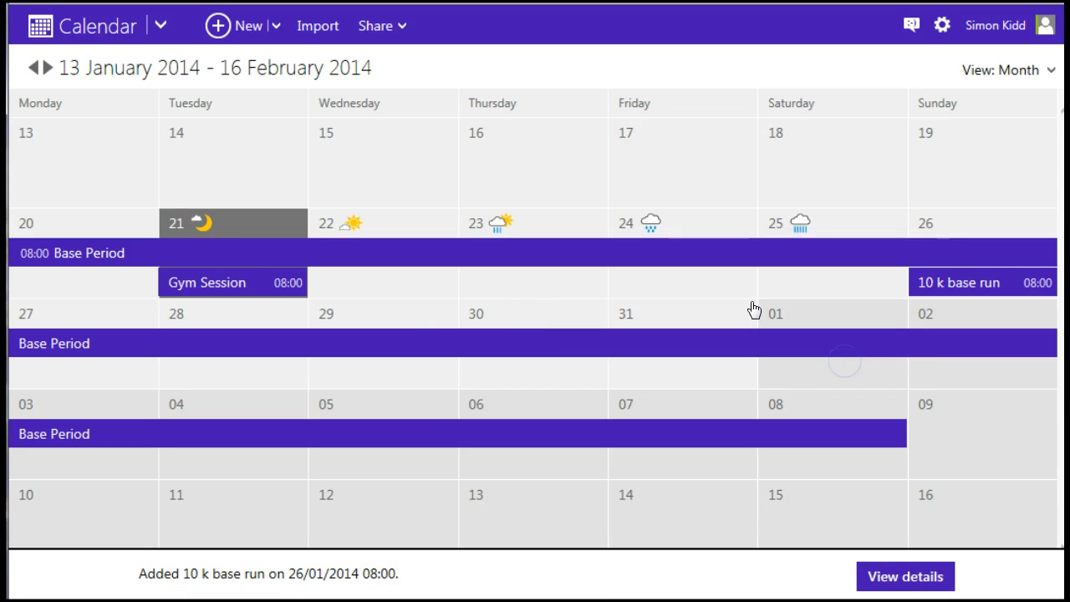
- Add a 30-minute Skype Review at 19:00 on Friday 24 January
{"action": "left_click", "coordinate": [678, 286]}
{"action": "type", "text": "Skype R"}
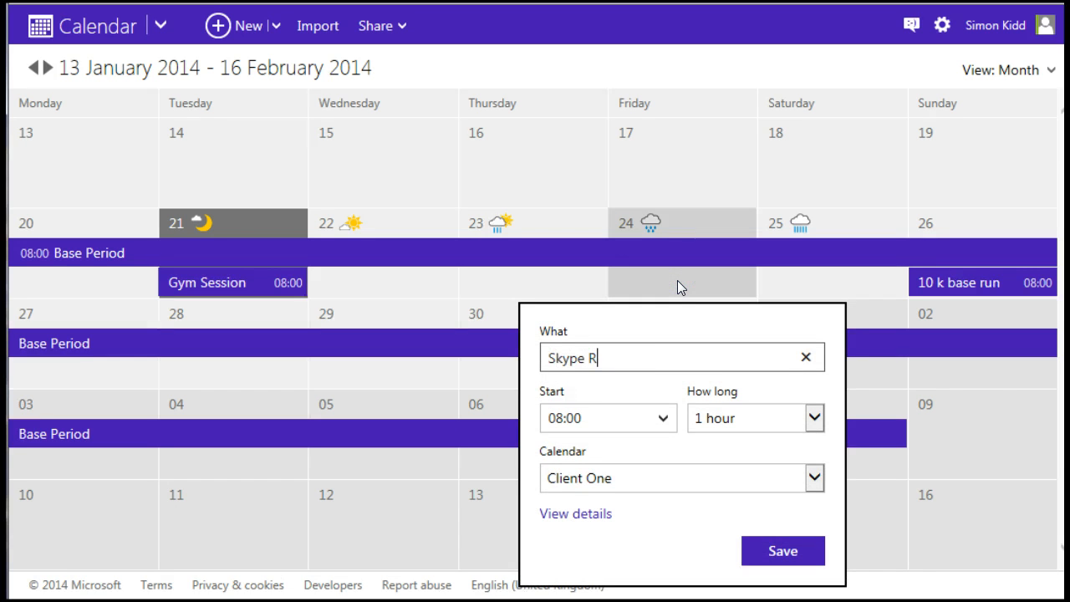
{"action": "type", "text": "eview"}
{"action": "left_click", "coordinate": [663, 417]}
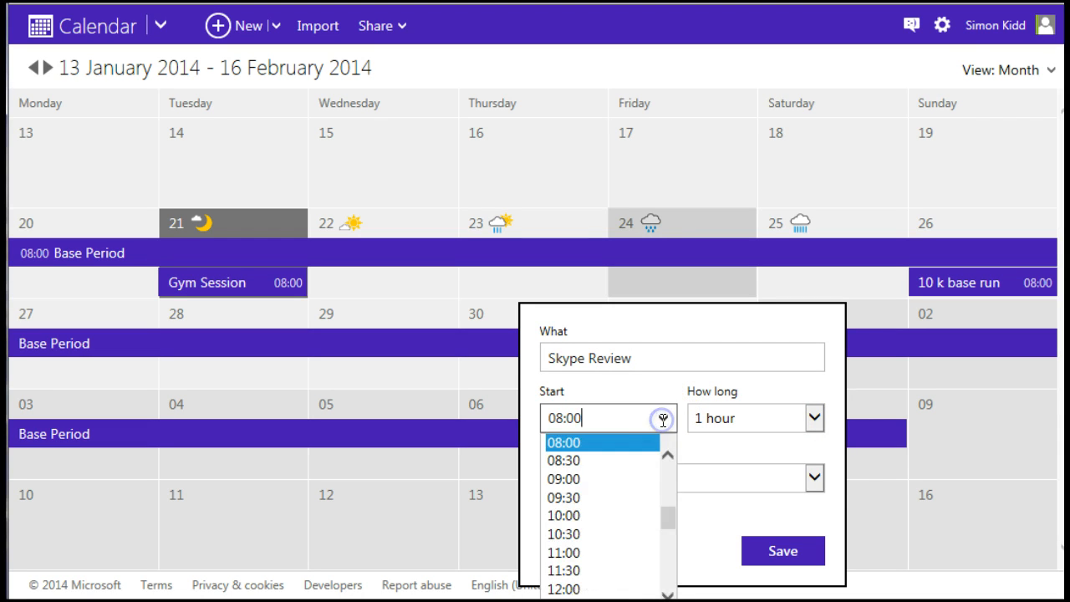
{"action": "left_click_drag", "start_coordinate": [666, 505], "coordinate": [657, 550]}
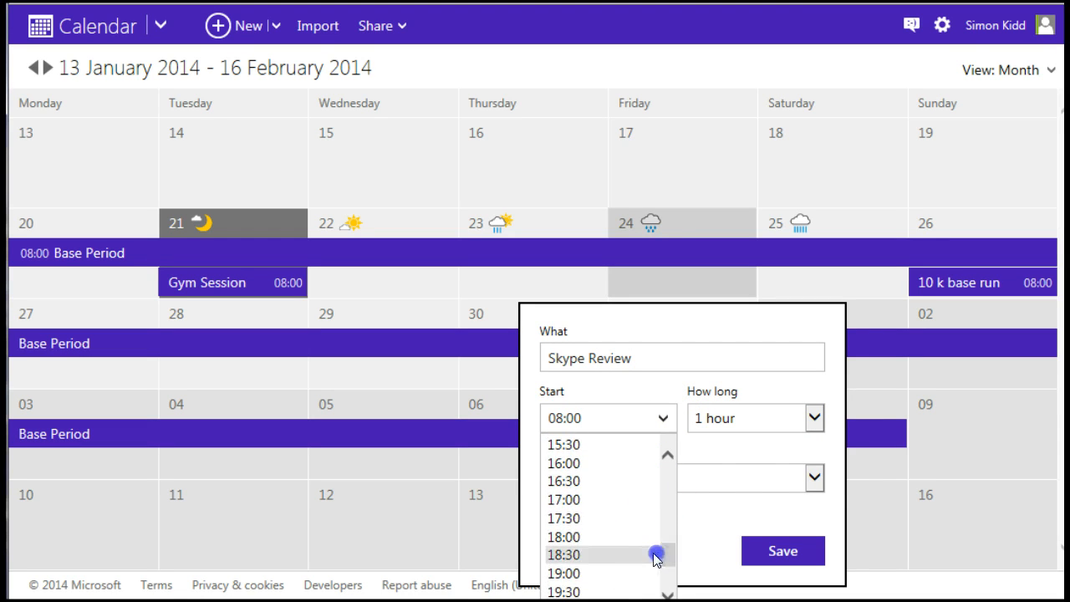
{"action": "left_click", "coordinate": [589, 574]}
{"action": "left_click", "coordinate": [813, 417]}
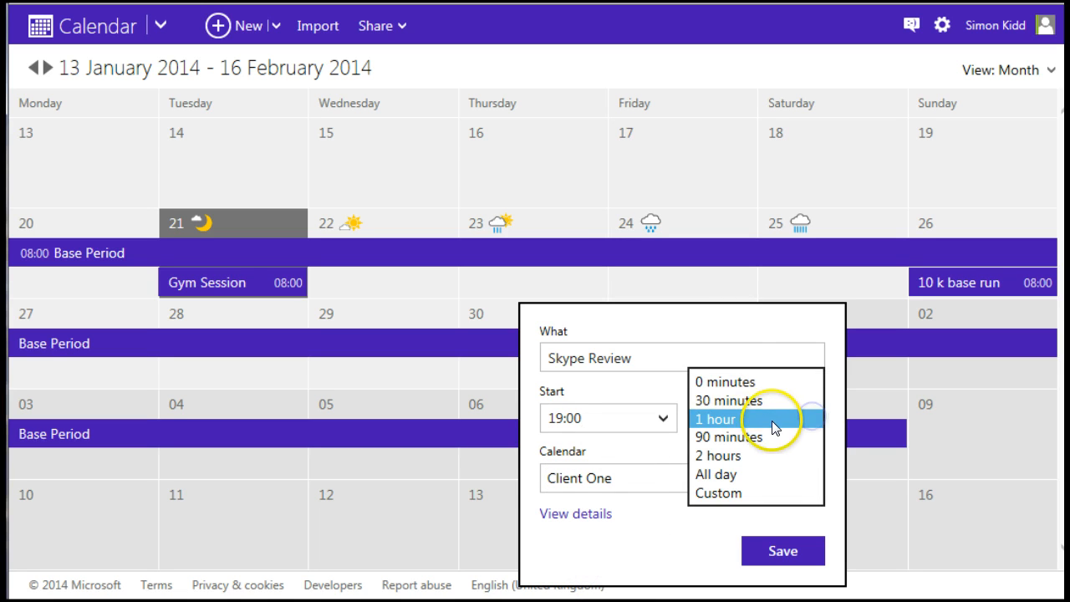
{"action": "left_click", "coordinate": [755, 407]}
{"action": "left_click", "coordinate": [749, 539]}
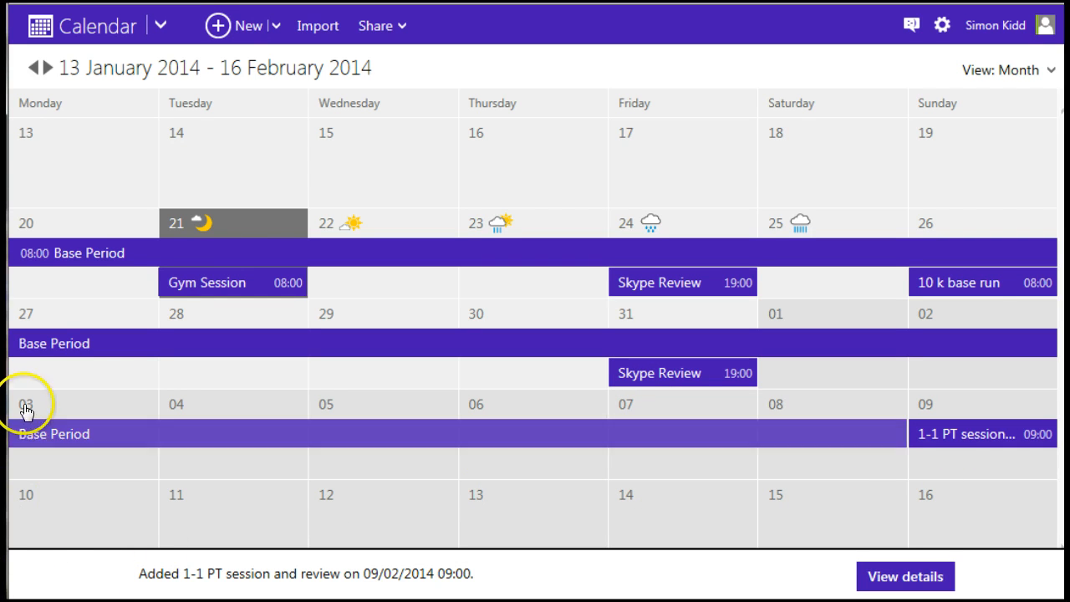
- Share the Client One calendar, entering the client's e-mail address as the recipient
{"action": "left_click", "coordinate": [401, 30]}
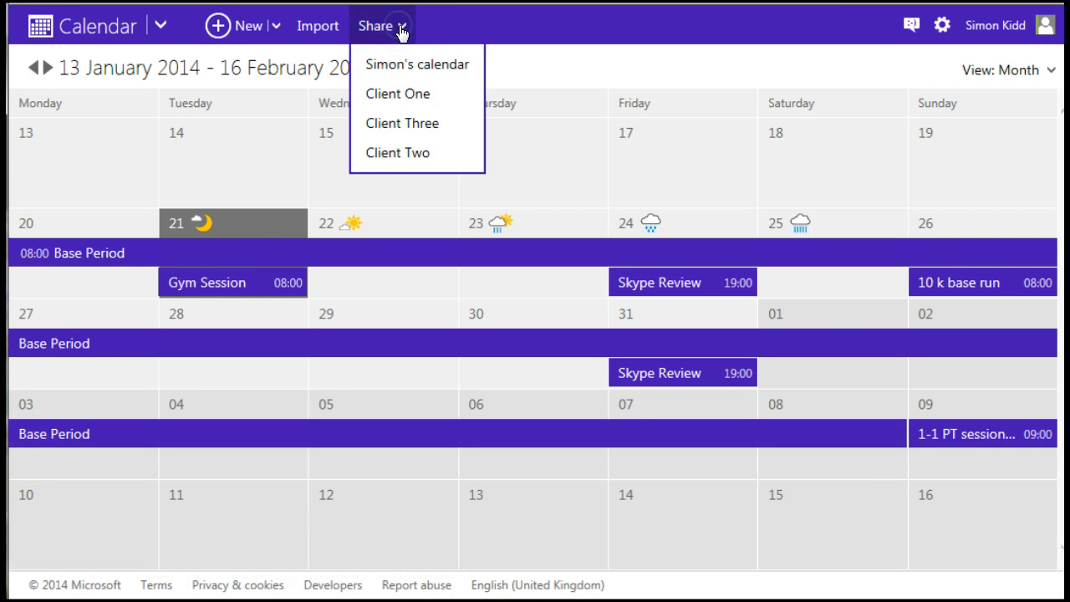
{"action": "left_click", "coordinate": [395, 99]}
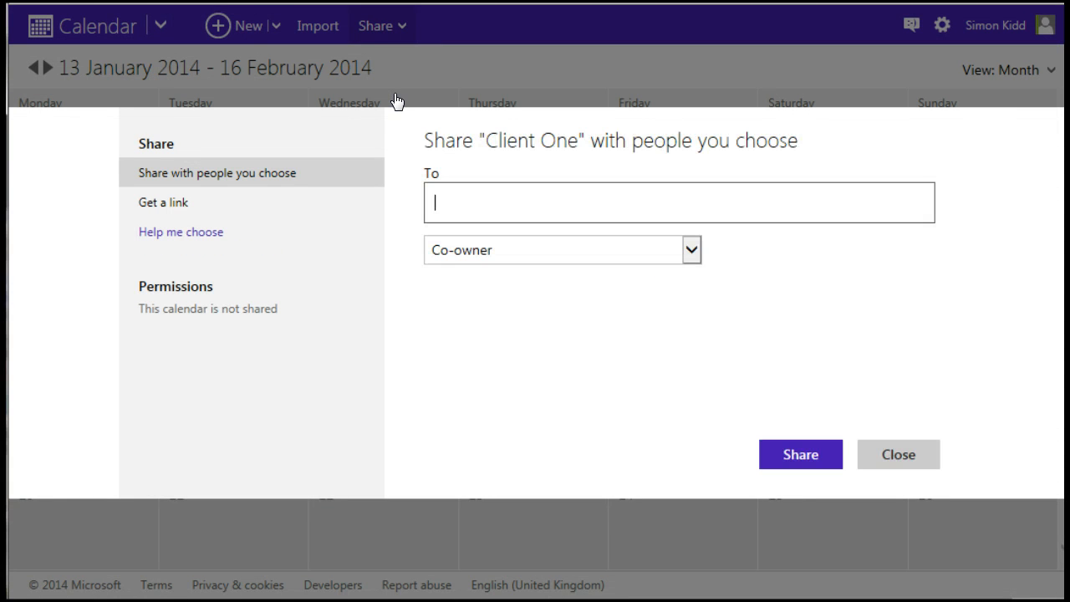
{"action": "left_click", "coordinate": [574, 292]}
{"action": "type", "text": "clients email"}
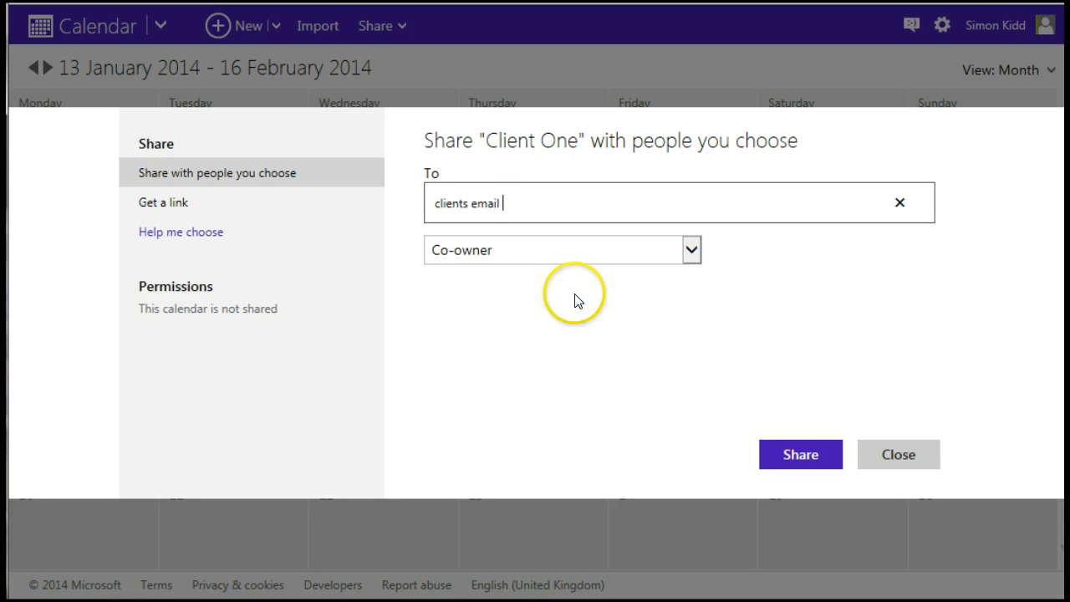
{"action": "type", "text": " address"}
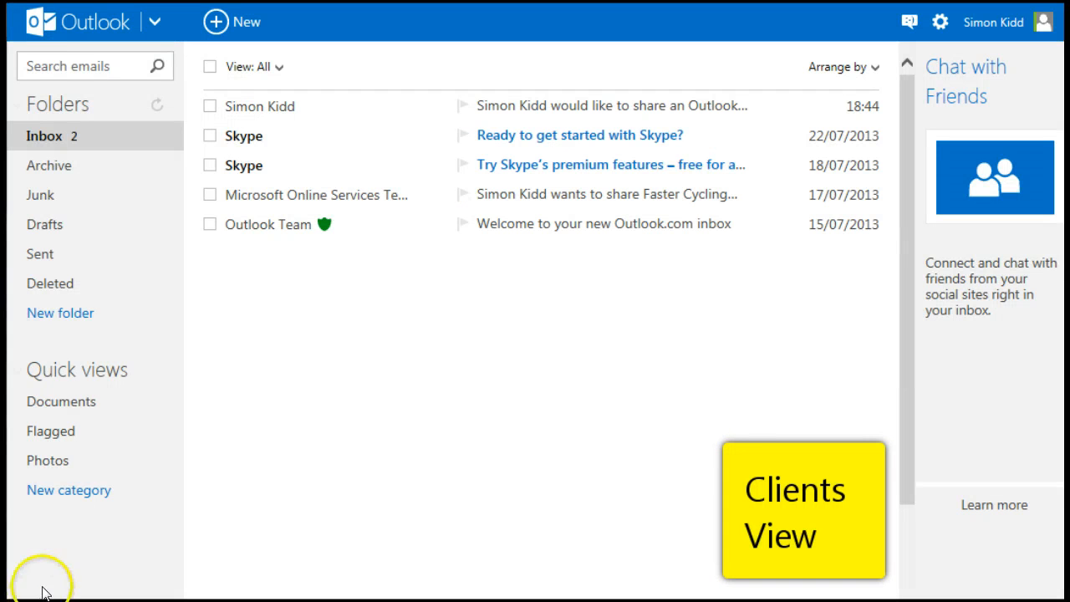
- Open the sharing invitation e-mail and accept the shared Client One calendar
{"action": "left_click", "coordinate": [255, 109]}
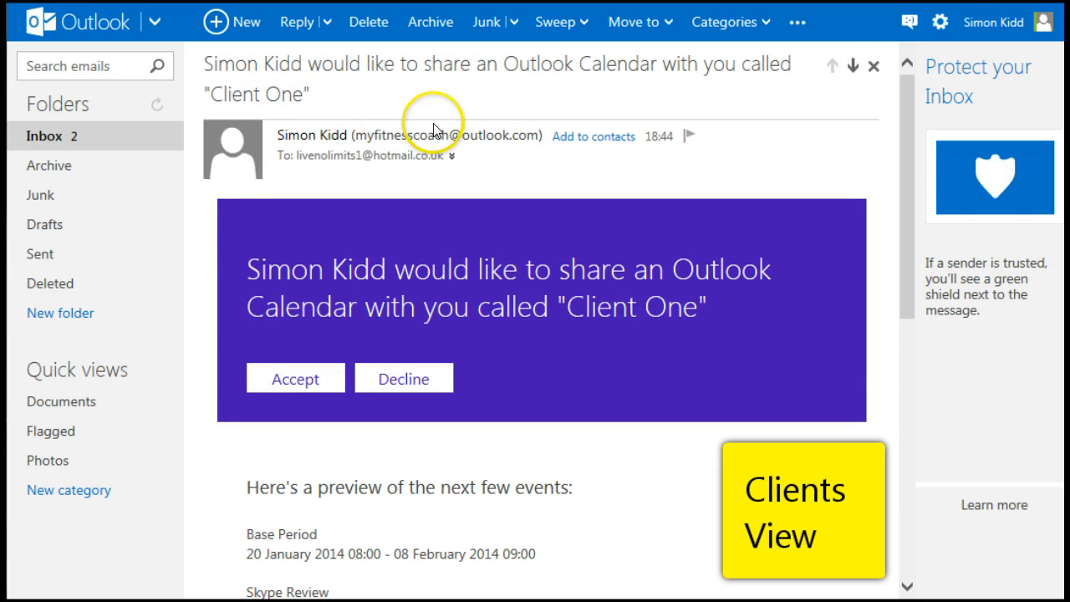
{"action": "left_click", "coordinate": [296, 381]}
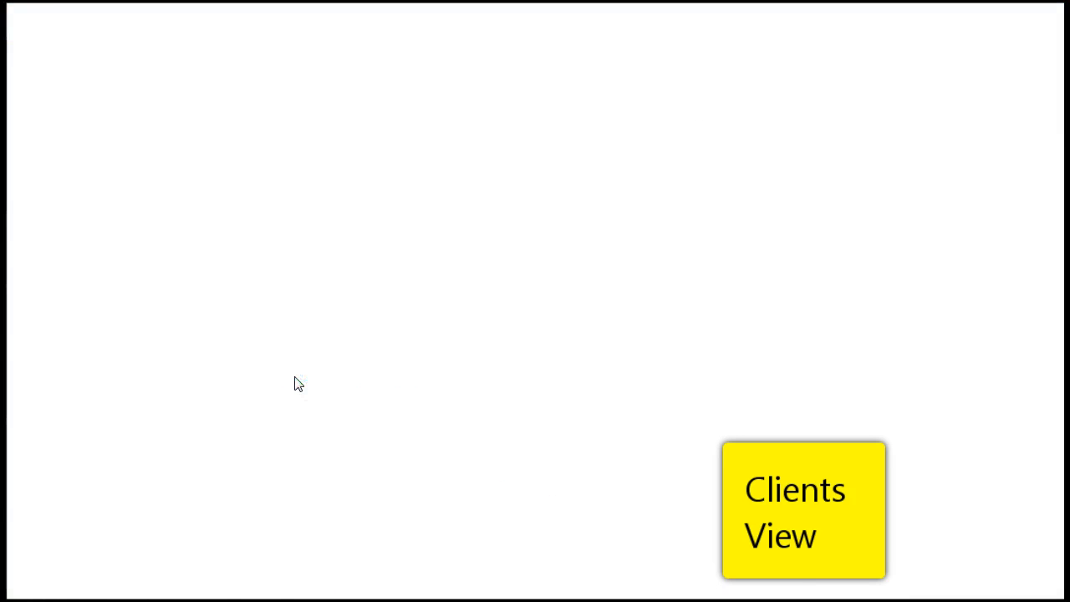
{"action": "scroll", "coordinate": [545, 288], "scroll_direction": "down", "scroll_amount": 3}
{"action": "left_click", "coordinate": [113, 577]}
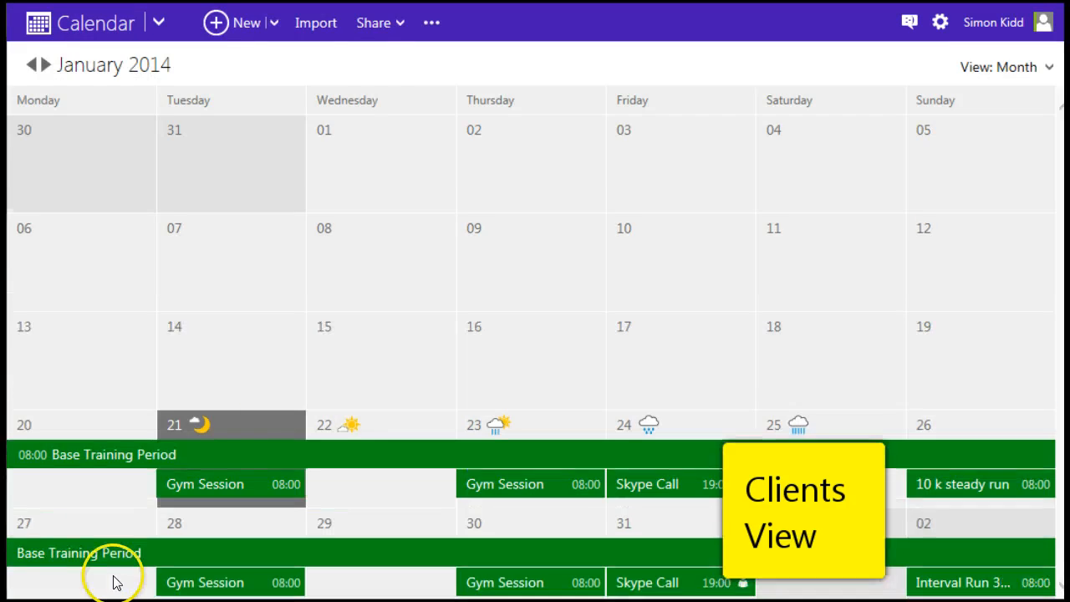
{"action": "scroll", "coordinate": [678, 193], "scroll_direction": "down", "scroll_amount": 3}
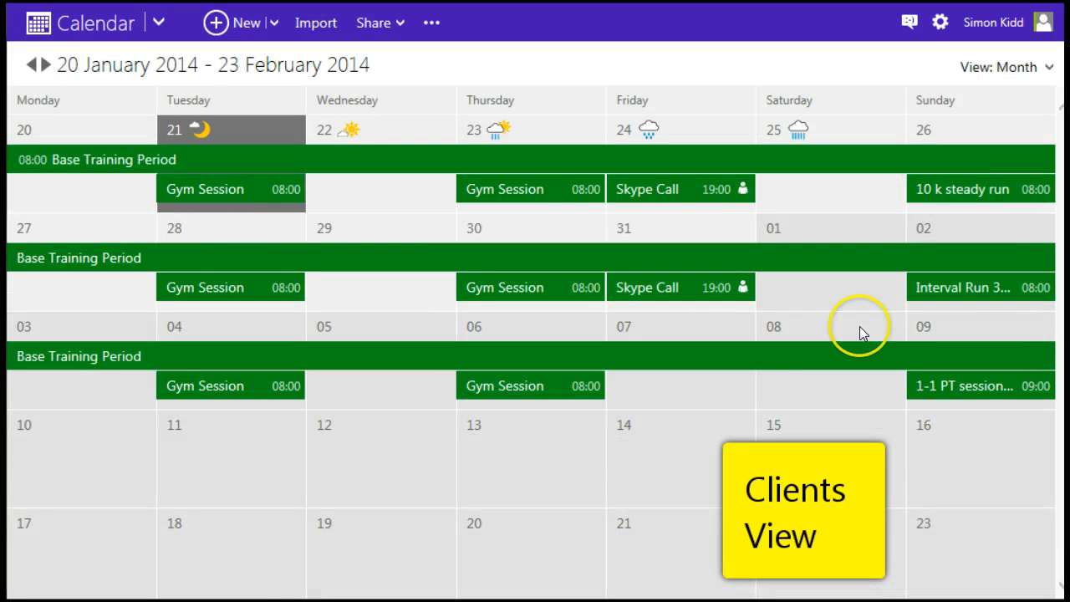
{"action": "scroll", "coordinate": [34, 573], "scroll_direction": "up", "scroll_amount": 1}
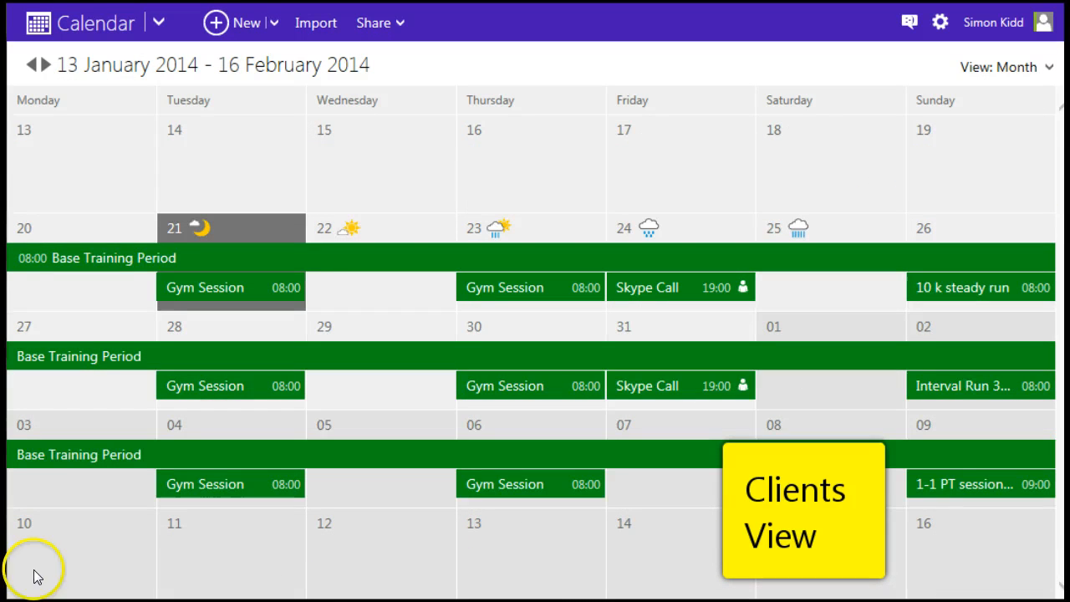
- Switch the calendar to Week, then Agenda view, and open the Gym Session's workout details
{"action": "left_click", "coordinate": [1022, 69]}
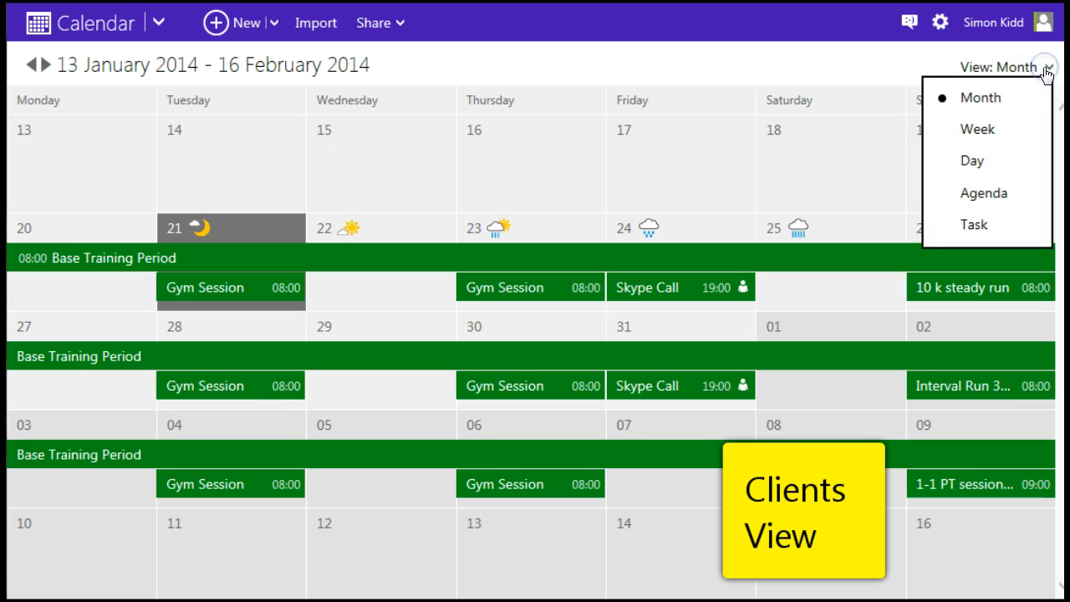
{"action": "left_click", "coordinate": [978, 131]}
{"action": "left_click", "coordinate": [1035, 71]}
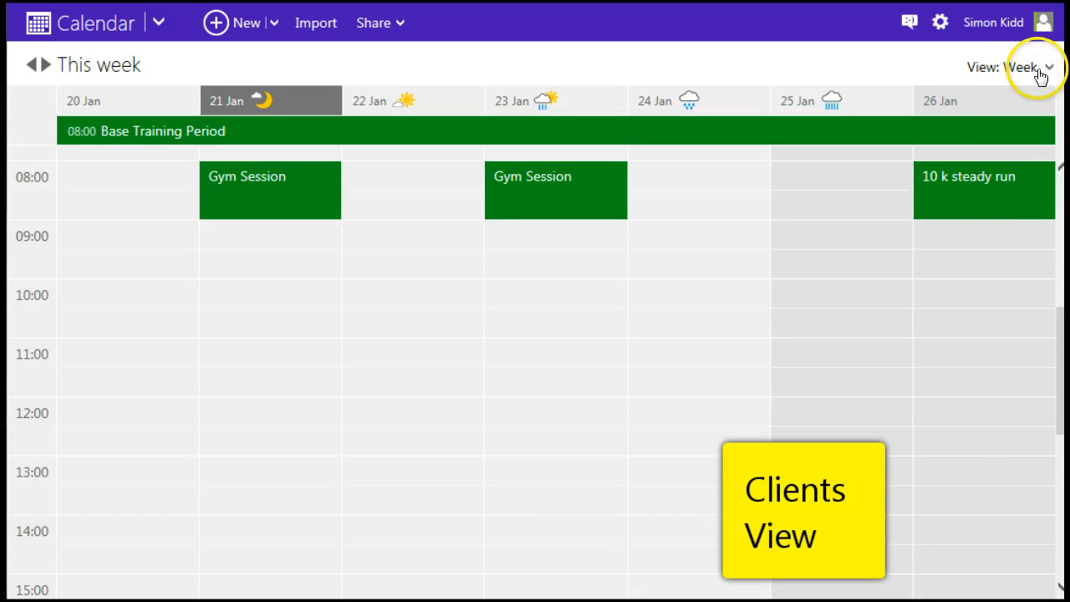
{"action": "left_click", "coordinate": [987, 195]}
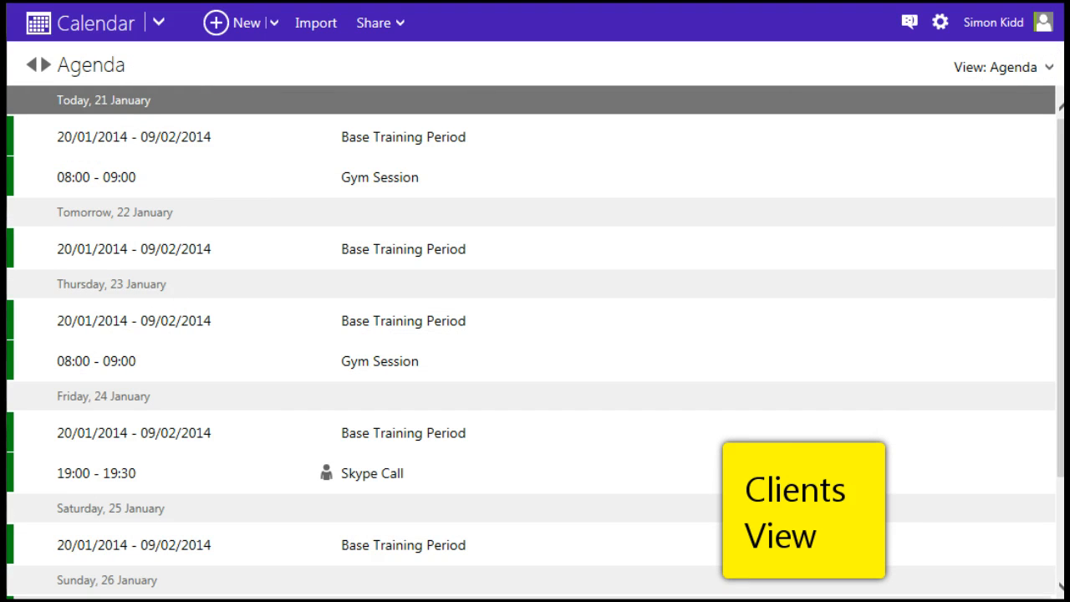
{"action": "left_click", "coordinate": [379, 179]}
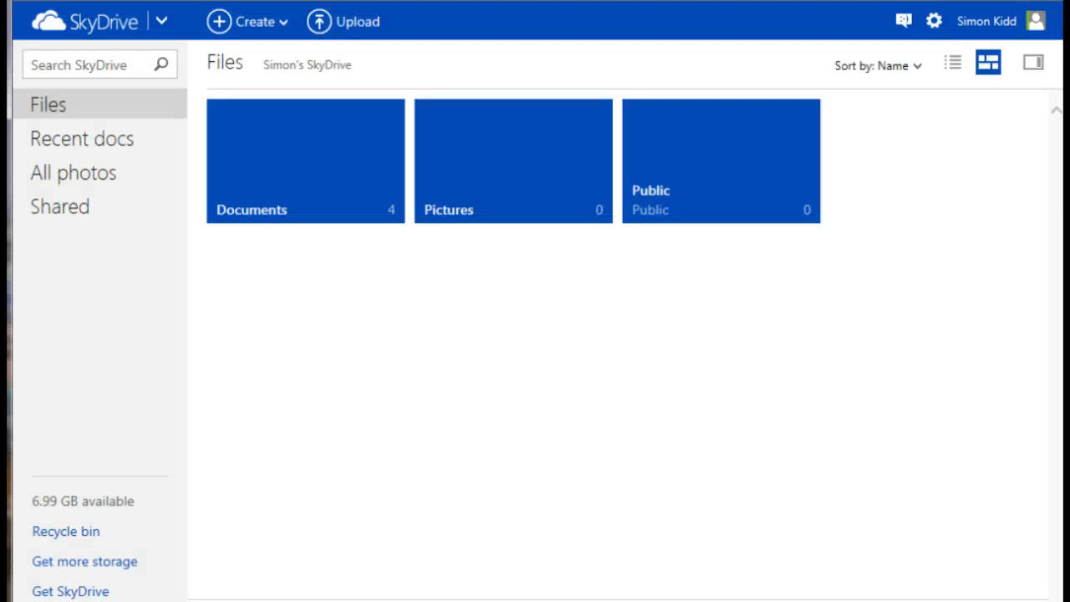
- In details view, go to Documents > ClientThree, briefly opening Agreement form 5 before returning
{"action": "left_click", "coordinate": [954, 67]}
{"action": "left_click", "coordinate": [290, 141]}
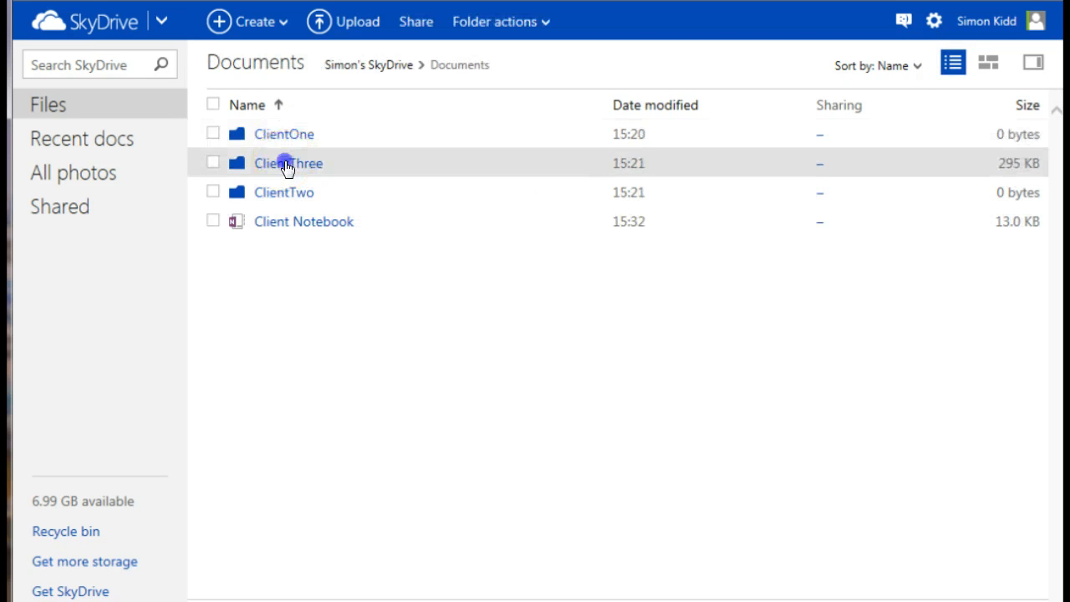
{"action": "left_click", "coordinate": [287, 165]}
{"action": "left_click", "coordinate": [292, 140]}
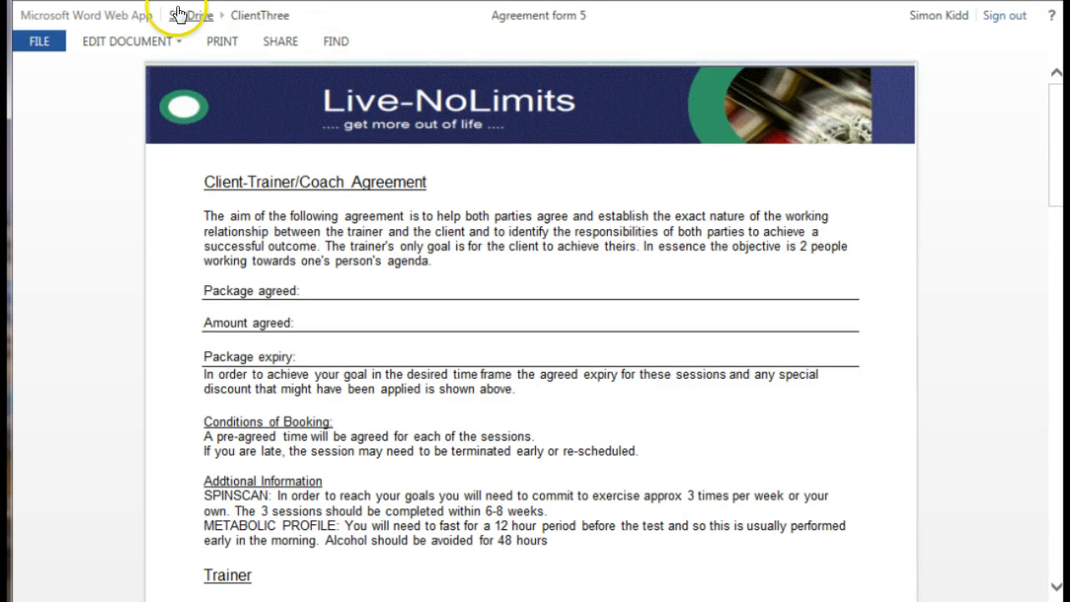
{"action": "left_click", "coordinate": [249, 17]}
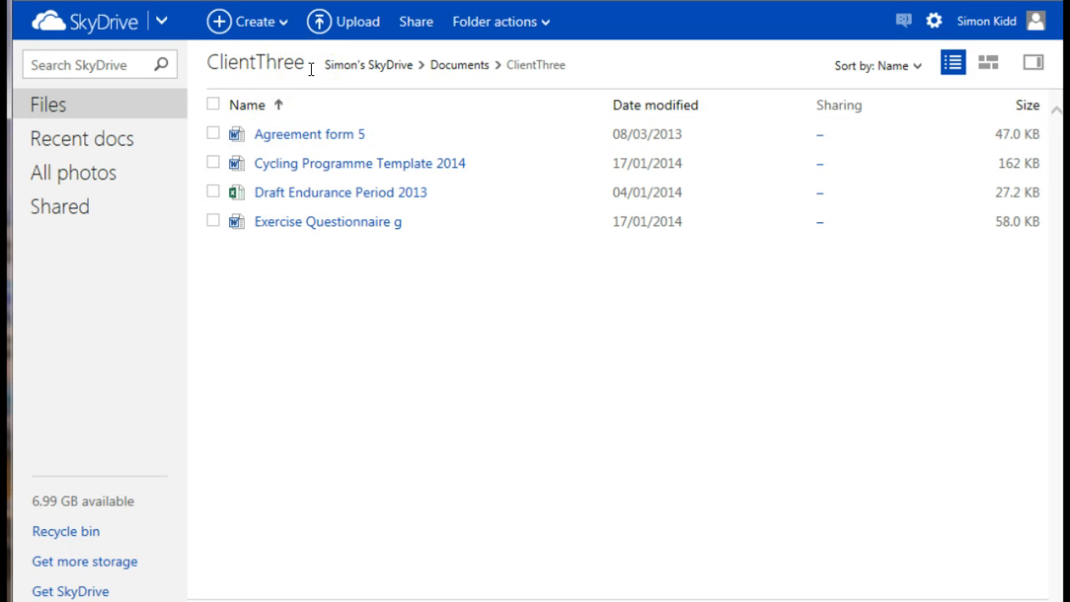
- Switch to Calendar and tick Client Two and Client Three in the calendar filter
{"action": "left_click", "coordinate": [160, 22]}
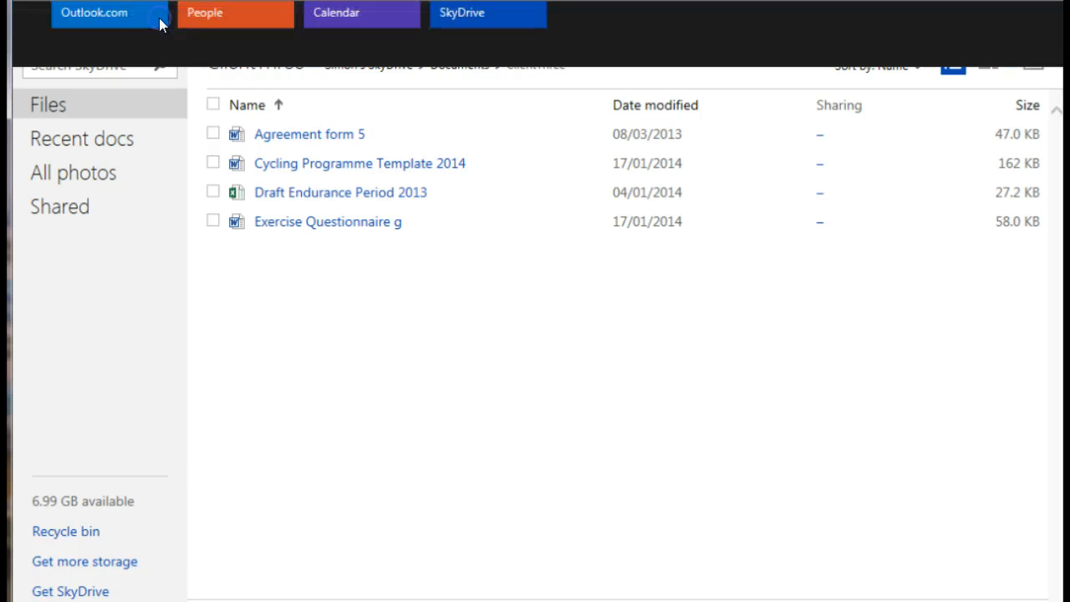
{"action": "left_click", "coordinate": [357, 104]}
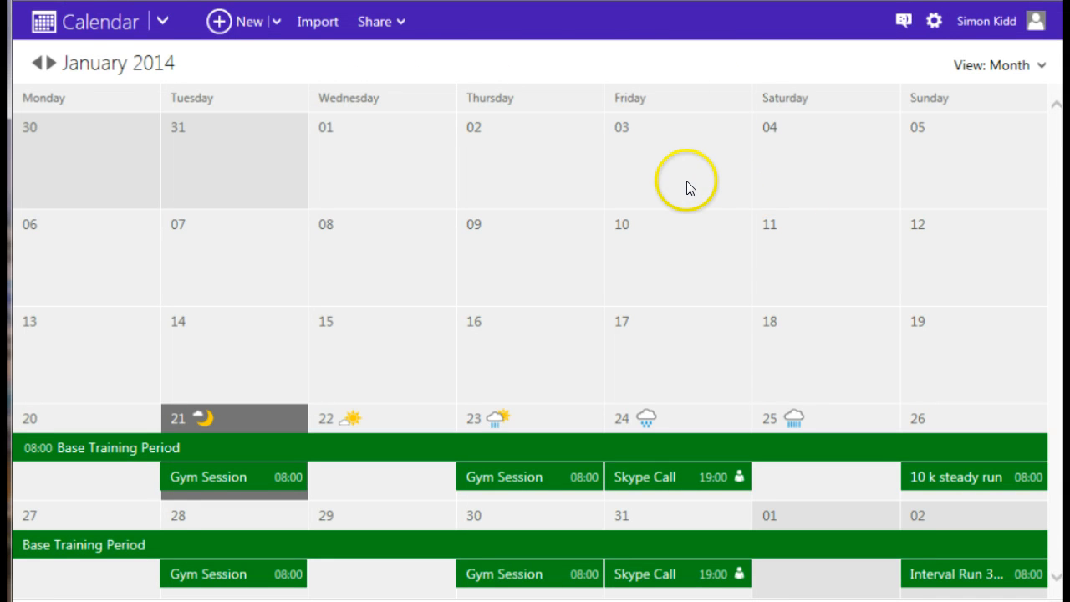
{"action": "scroll", "coordinate": [688, 186], "scroll_direction": "down", "scroll_amount": 2}
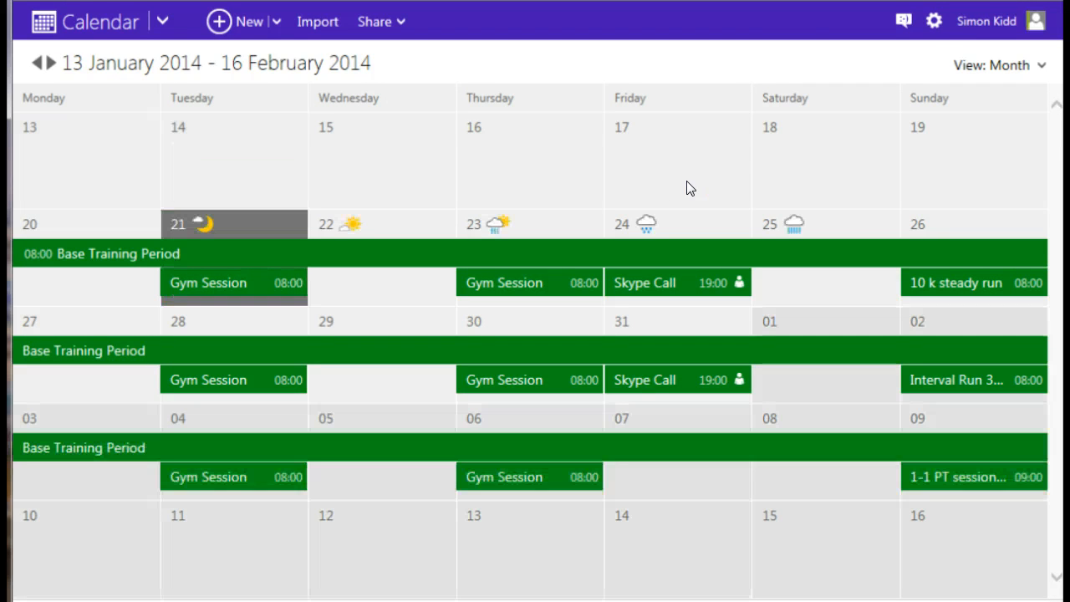
{"action": "left_click", "coordinate": [931, 24]}
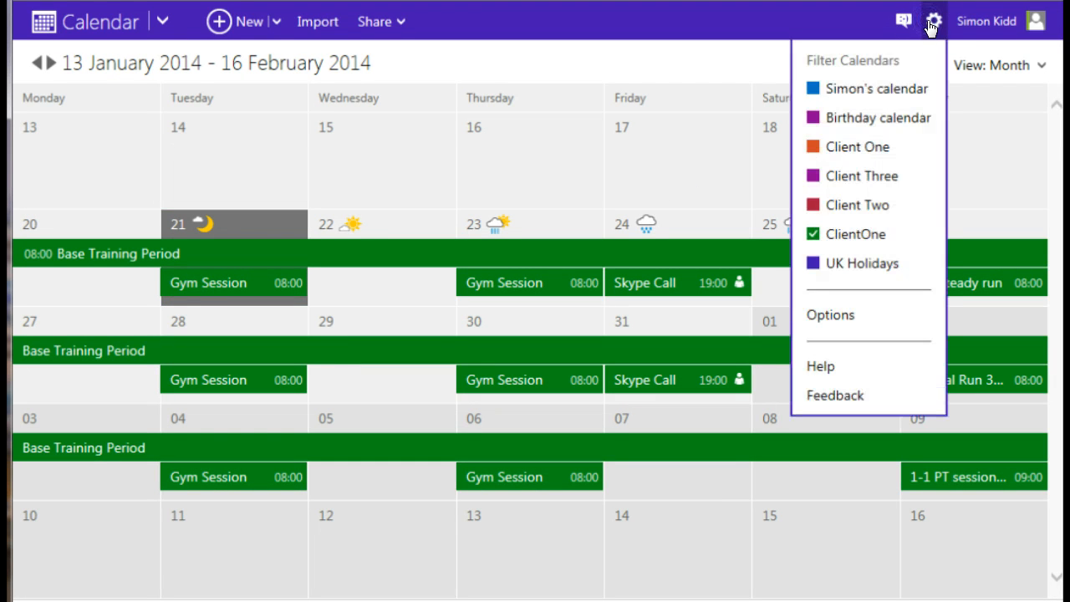
{"action": "left_click", "coordinate": [812, 206]}
{"action": "left_click", "coordinate": [811, 176]}
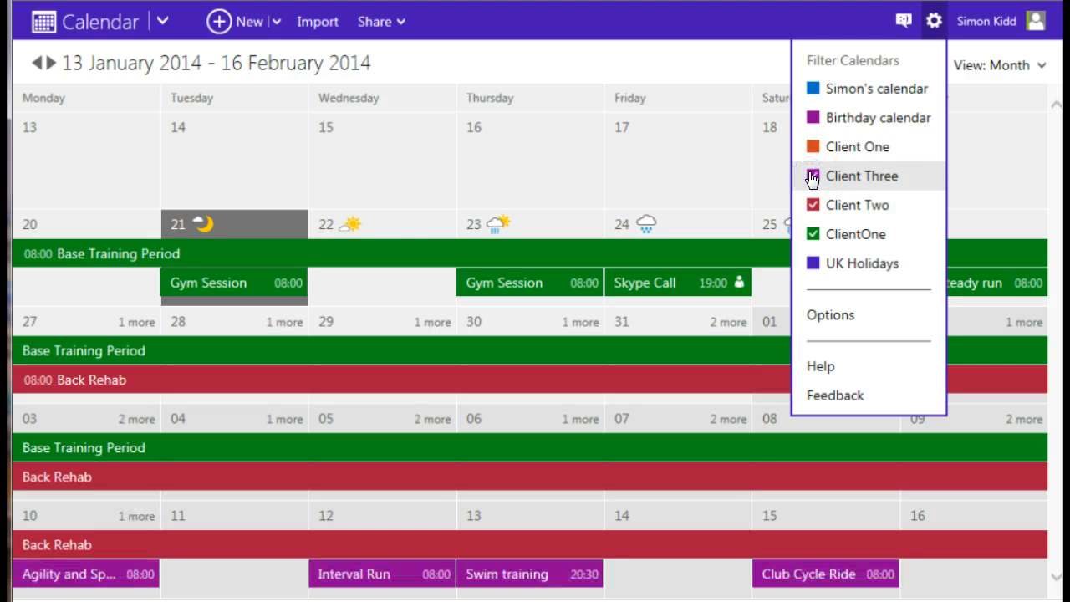
{"action": "left_click", "coordinate": [425, 230]}
- Untick ClientOne and Client Two so only Client Three's events remain
{"action": "scroll", "coordinate": [422, 218], "scroll_direction": "down", "scroll_amount": 2}
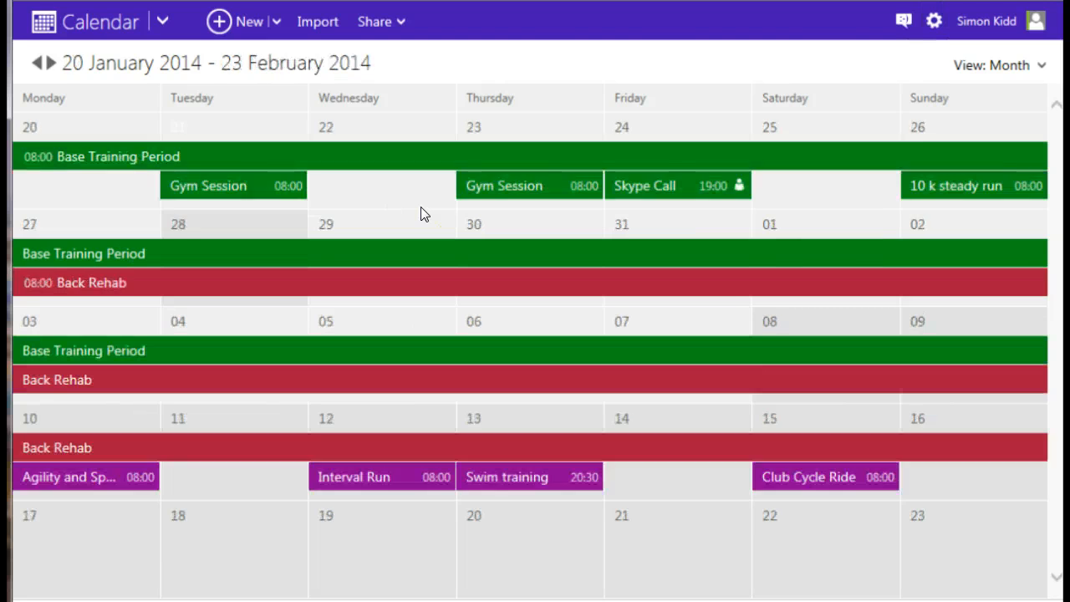
{"action": "scroll", "coordinate": [422, 216], "scroll_direction": "up", "scroll_amount": 2}
{"action": "left_click", "coordinate": [932, 21]}
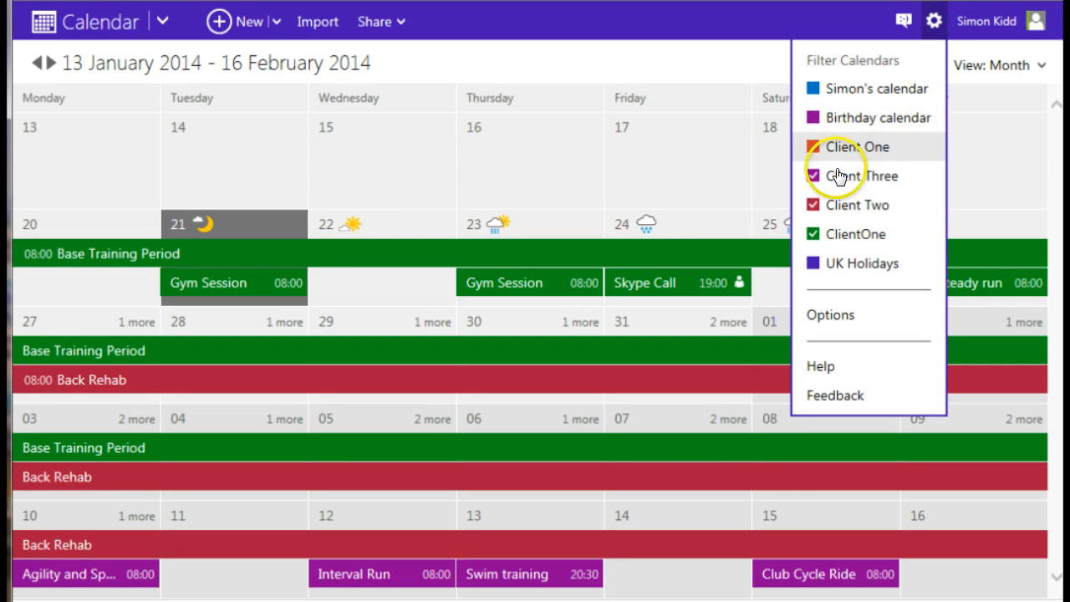
{"action": "left_click", "coordinate": [812, 233]}
{"action": "left_click", "coordinate": [812, 207]}
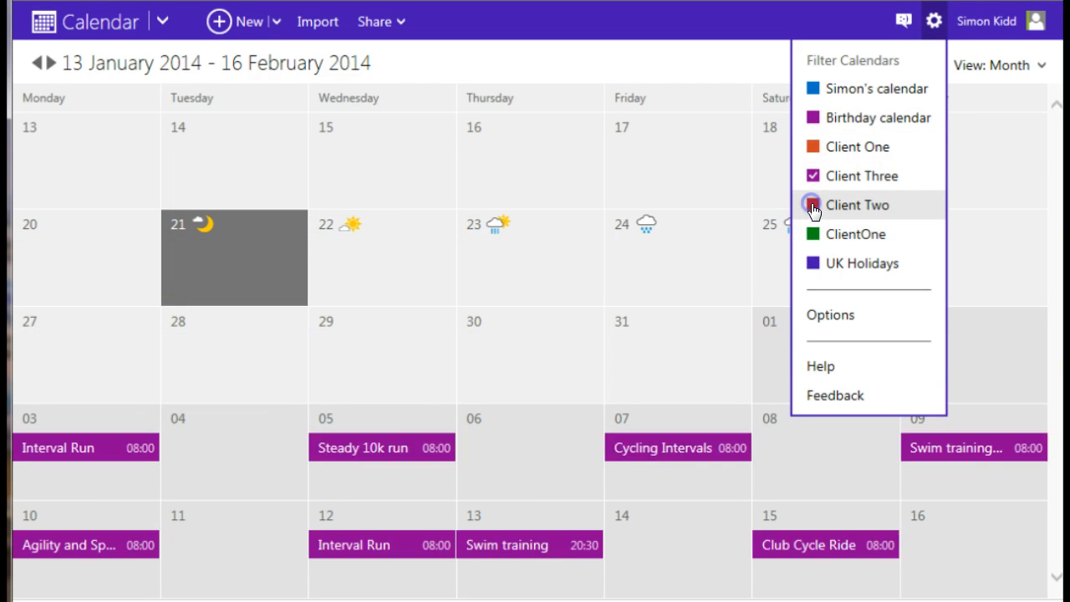
{"action": "left_click", "coordinate": [157, 24]}
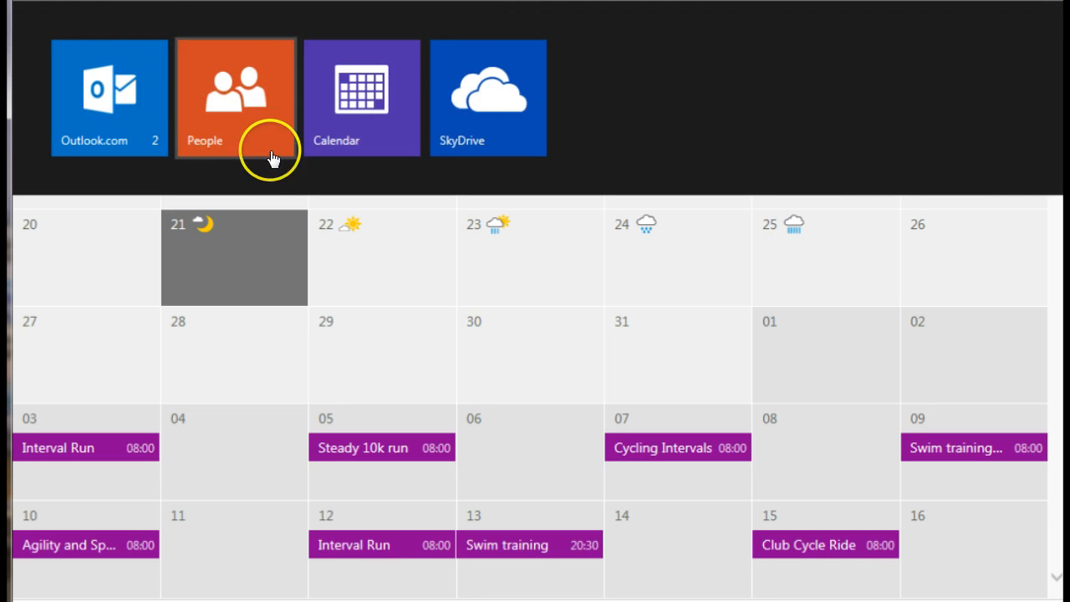
- Go to SkyDrive and open Client Notebook from the Documents folder
{"action": "left_click", "coordinate": [448, 114]}
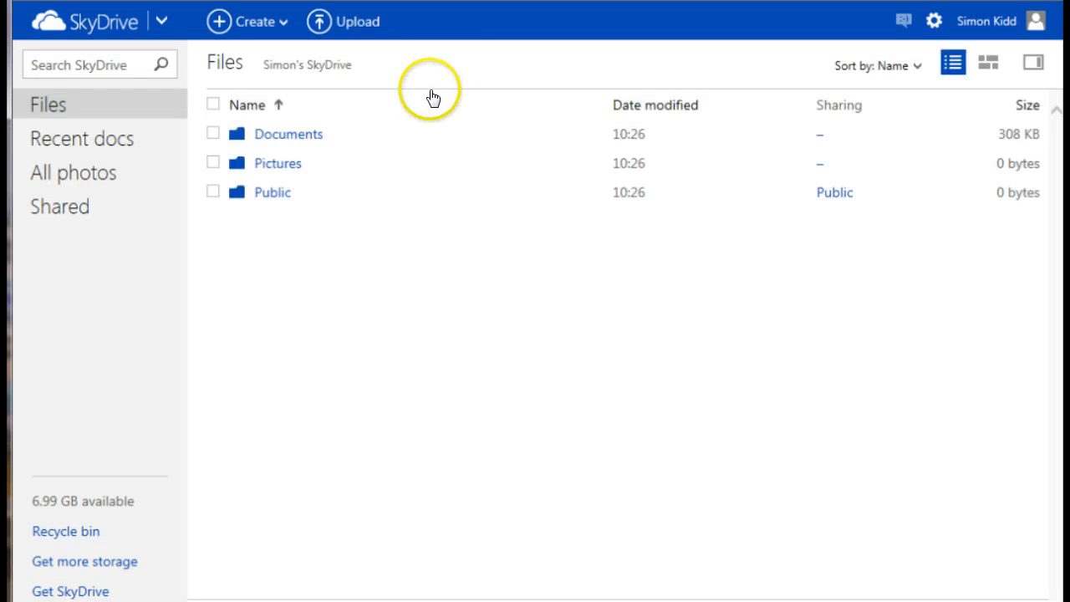
{"action": "left_click", "coordinate": [280, 137]}
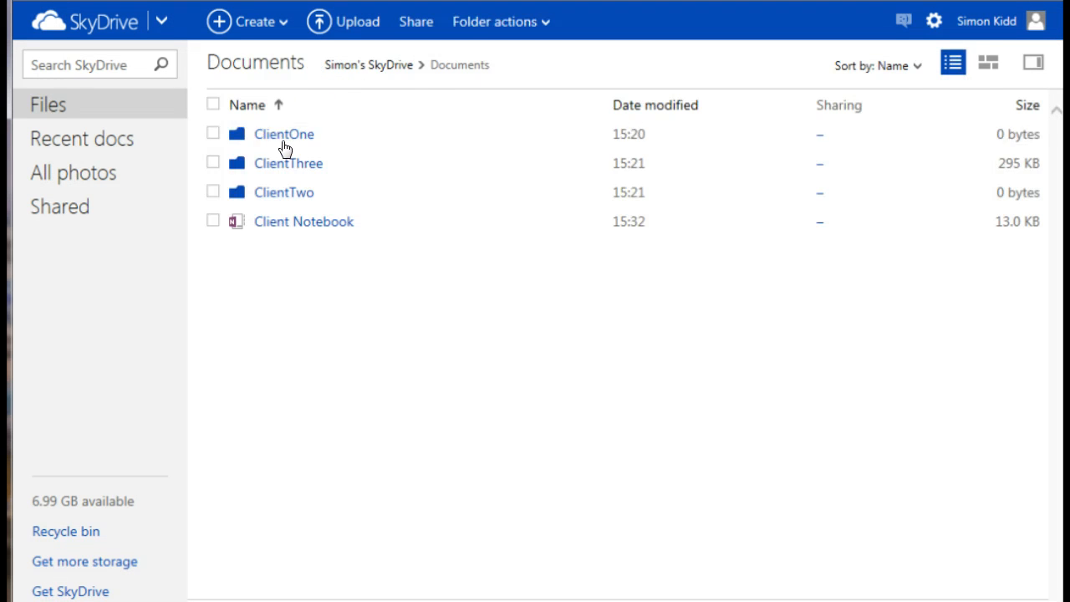
{"action": "left_click", "coordinate": [299, 228]}
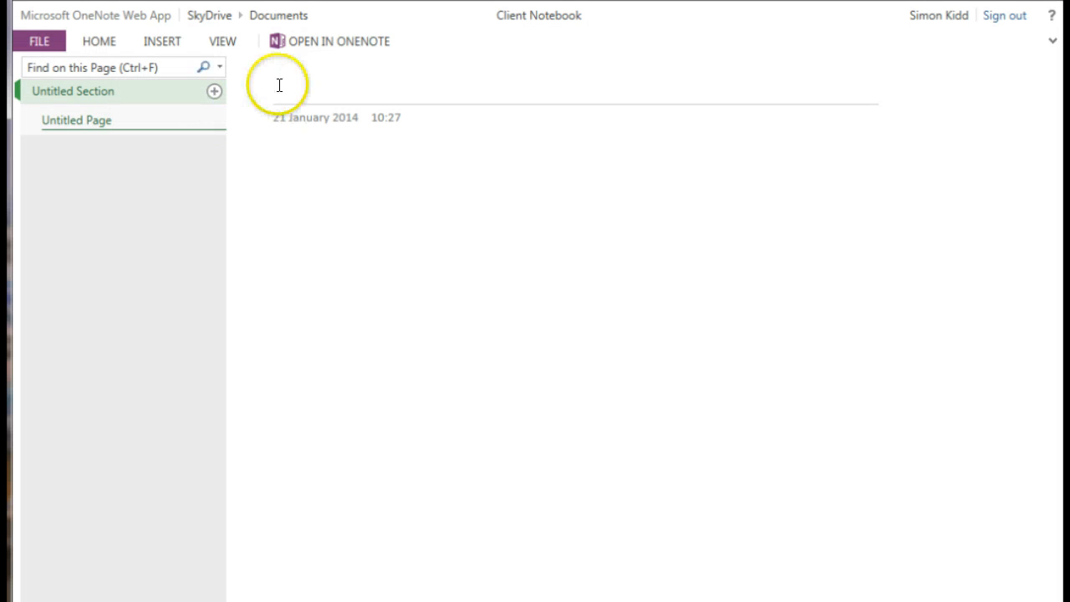
- Title pages 'A new section or topic' and 'Some notes from Skype Call'
{"action": "type", "text": "A new section or topic"}
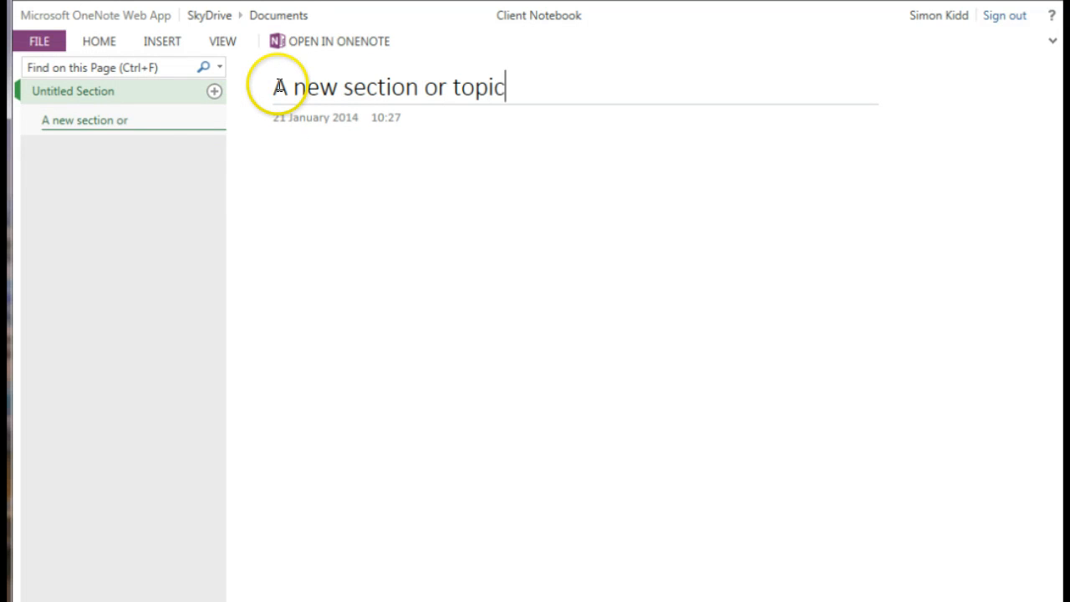
{"action": "left_click", "coordinate": [246, 169]}
{"action": "left_click", "coordinate": [214, 91]}
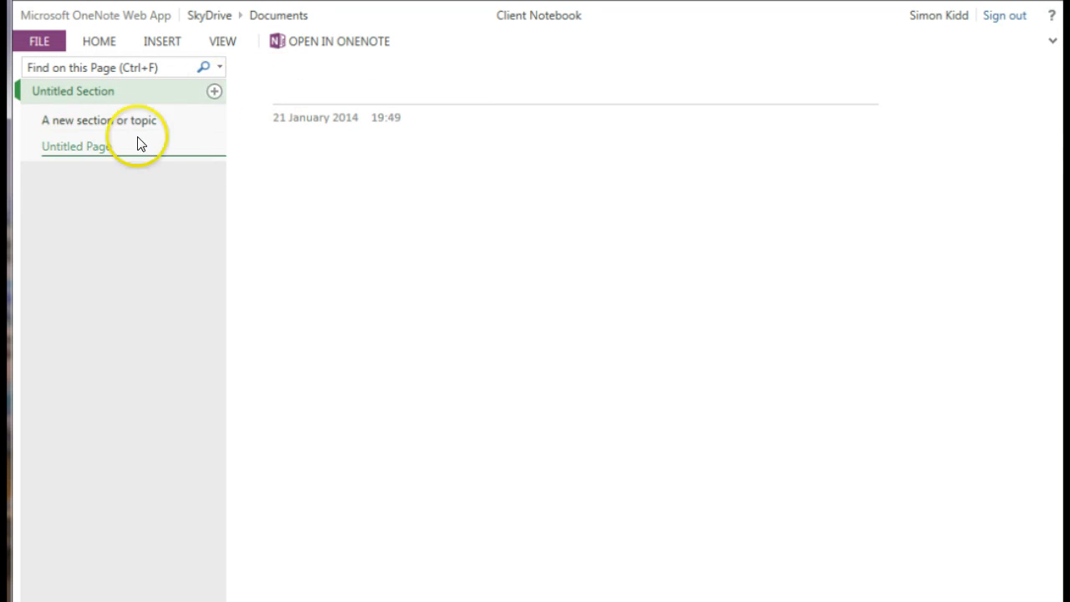
{"action": "type", "text": "Some not"}
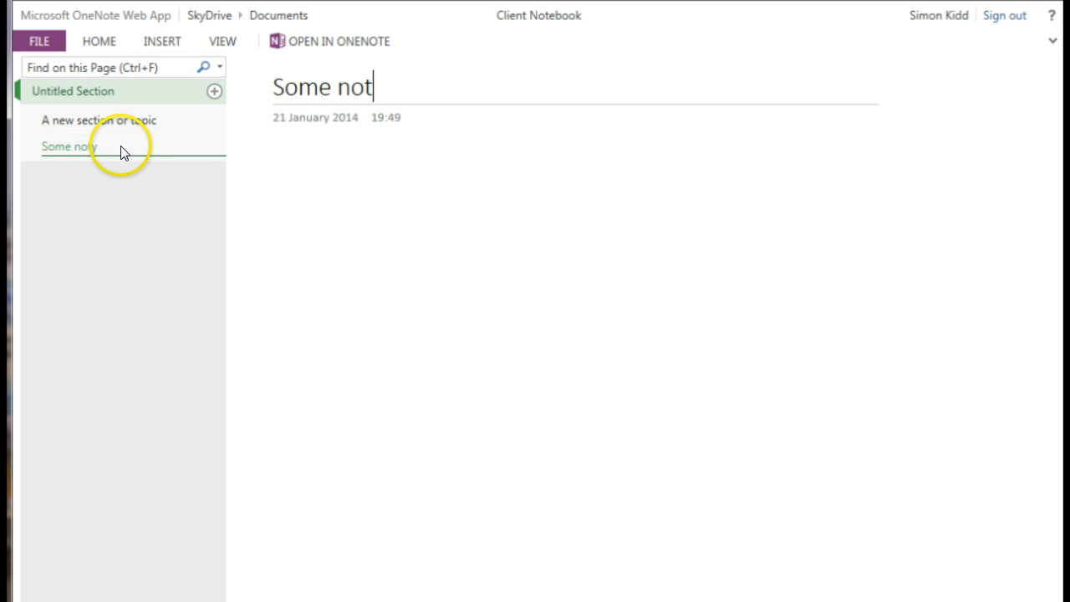
{"action": "type", "text": "es from Skype Call"}
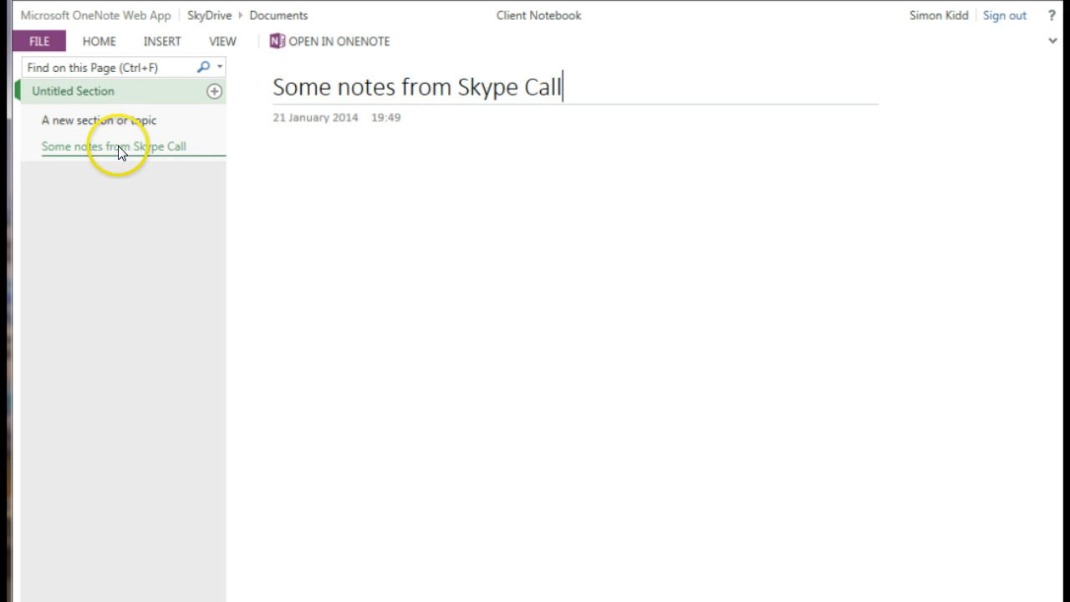
- Add a Client One section with pages 'Session notes' and 'Skype notes'
{"action": "left_click", "coordinate": [155, 42]}
{"action": "left_click", "coordinate": [80, 88]}
{"action": "type", "text": "Client One"}
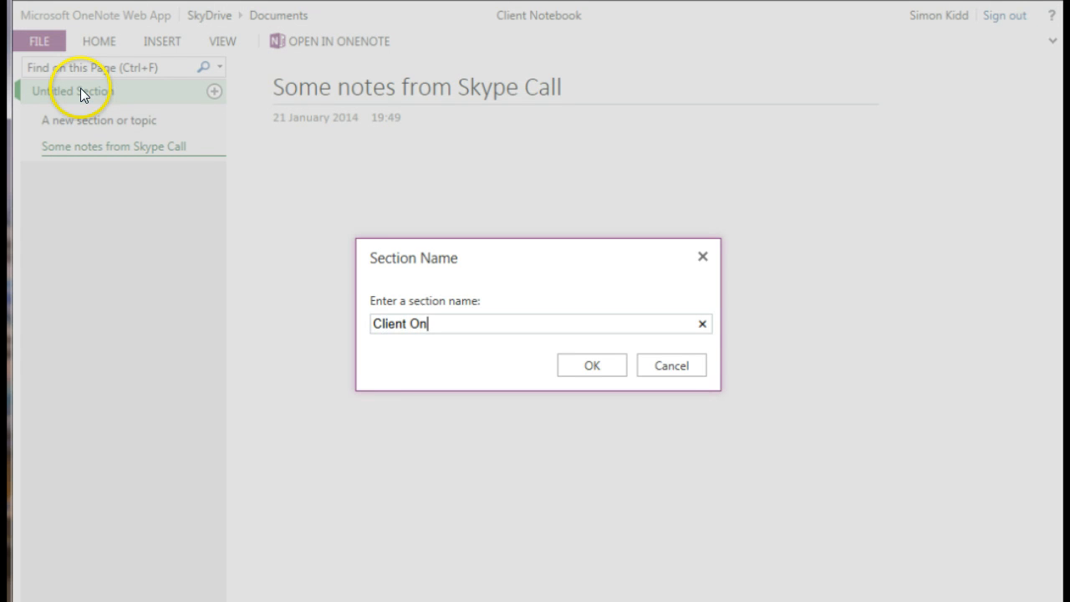
{"action": "left_click", "coordinate": [598, 366]}
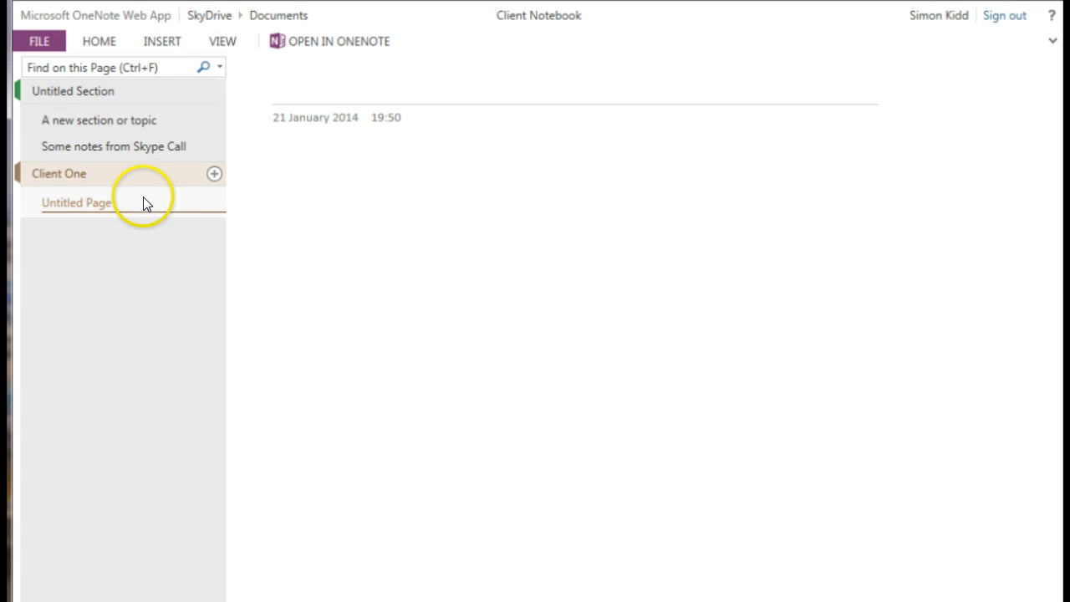
{"action": "type", "text": "Session notes"}
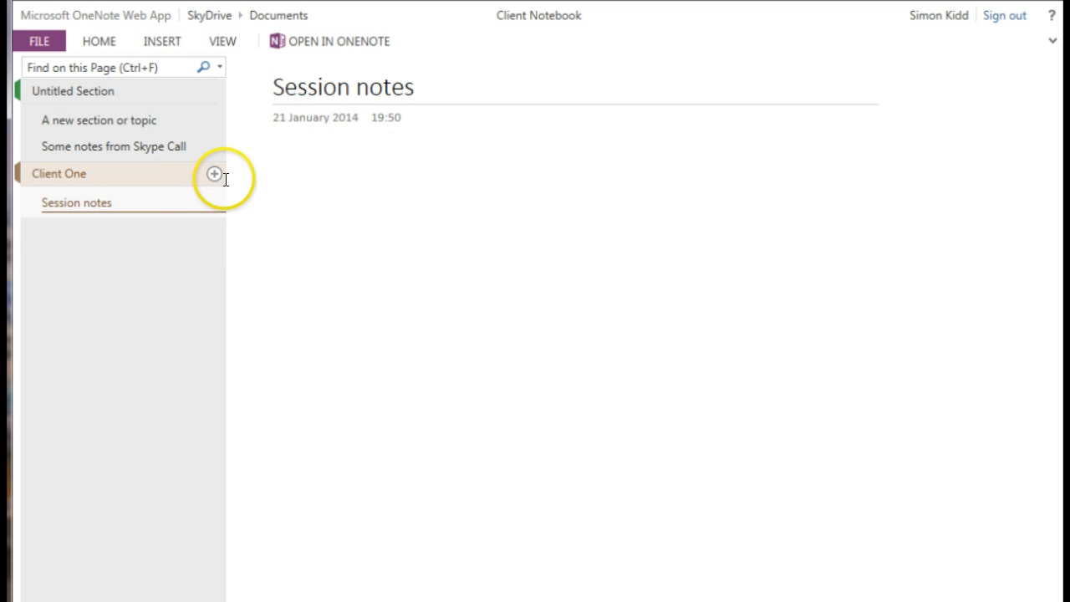
{"action": "left_click", "coordinate": [214, 173]}
{"action": "left_click", "coordinate": [106, 230]}
{"action": "type", "text": "Skype notes"}
- Add a Client Two section, then leave the notebook for SkyDrive
{"action": "left_click", "coordinate": [159, 41]}
{"action": "left_click", "coordinate": [76, 80]}
{"action": "type", "text": "Client Two"}
{"action": "left_click", "coordinate": [576, 364]}
{"action": "left_click", "coordinate": [197, 20]}
{"action": "left_click", "coordinate": [385, 383]}
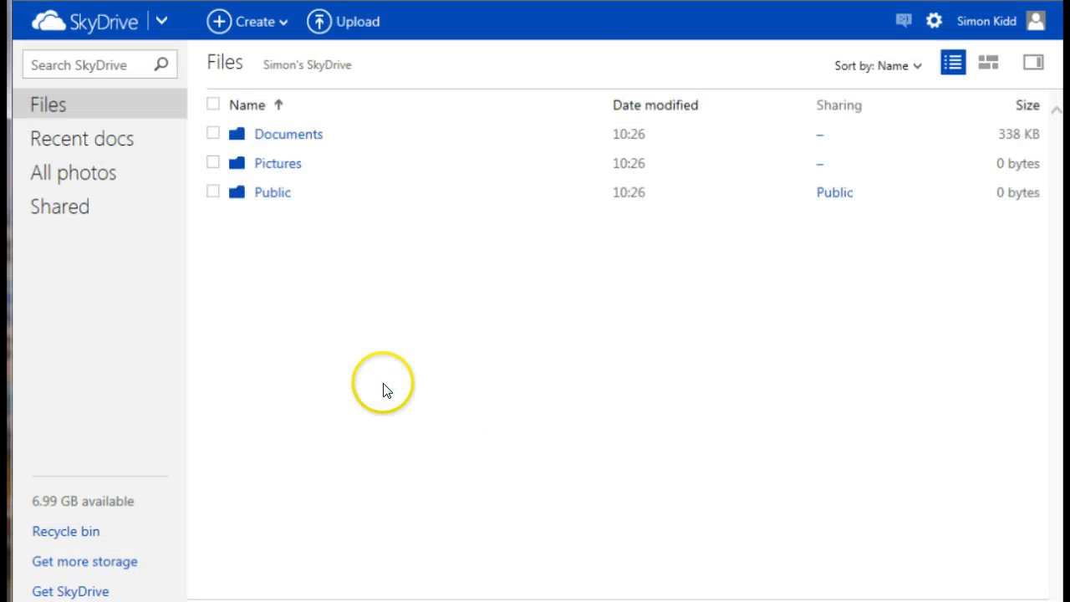
- Share the ClientOne folder to the client's e-mail with note 'Here is a copy of your healthcheck'
{"action": "left_click", "coordinate": [288, 134]}
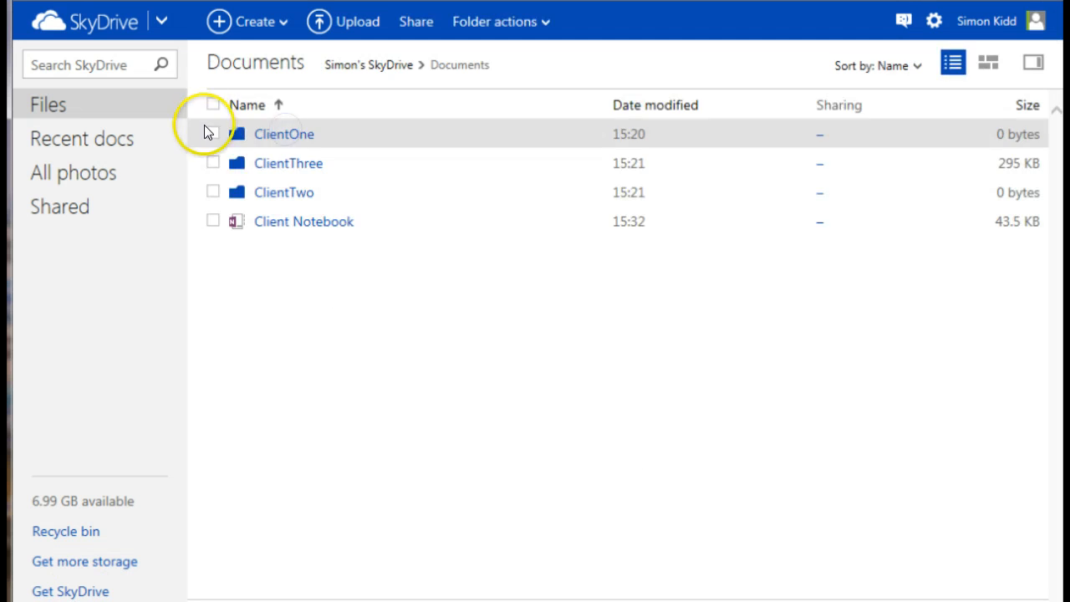
{"action": "left_click", "coordinate": [203, 131]}
{"action": "left_click", "coordinate": [468, 23]}
{"action": "type", "text": "c"}
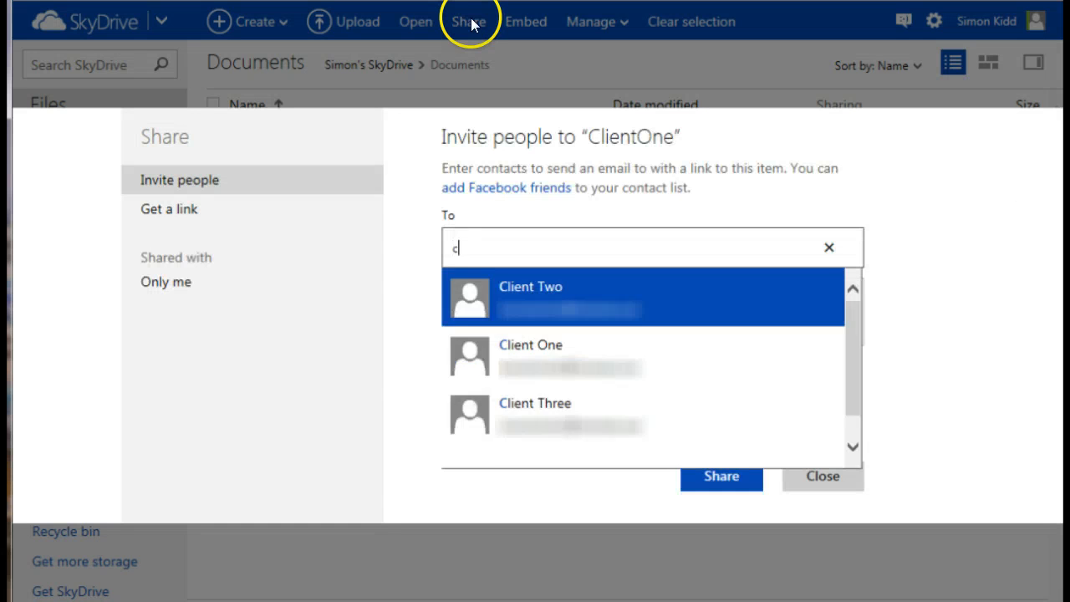
{"action": "type", "text": "lient one email address"}
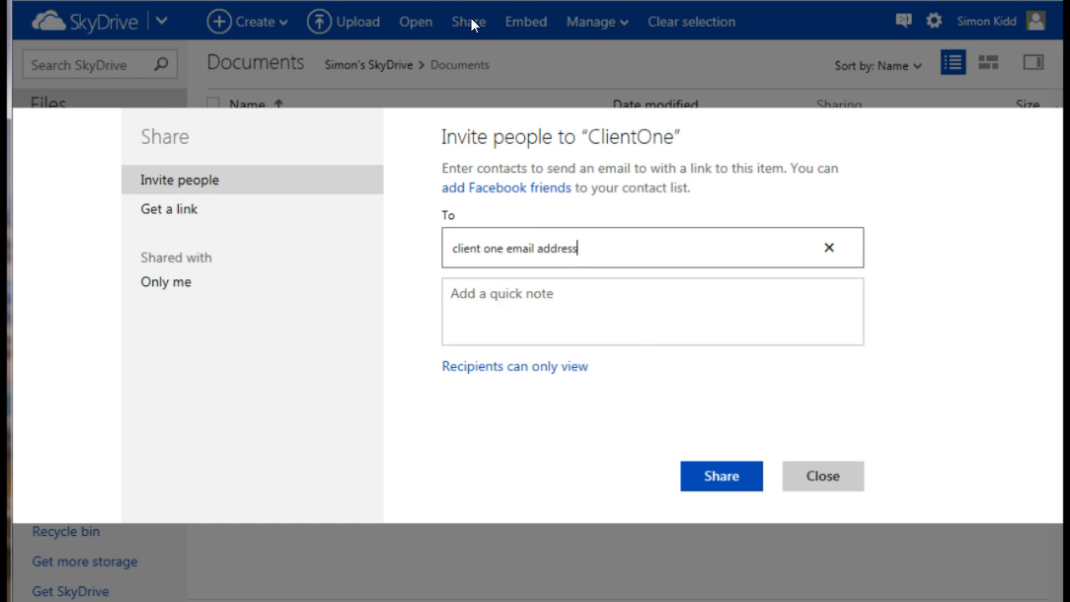
{"action": "left_click", "coordinate": [602, 293]}
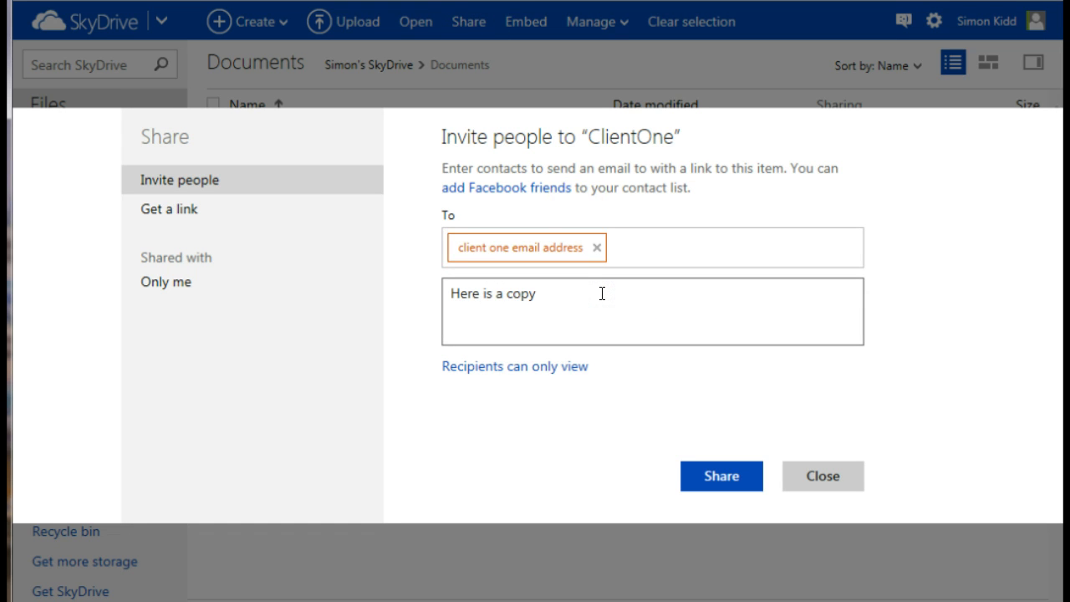
{"action": "type", "text": "Here is a copy of your healthcheck"}
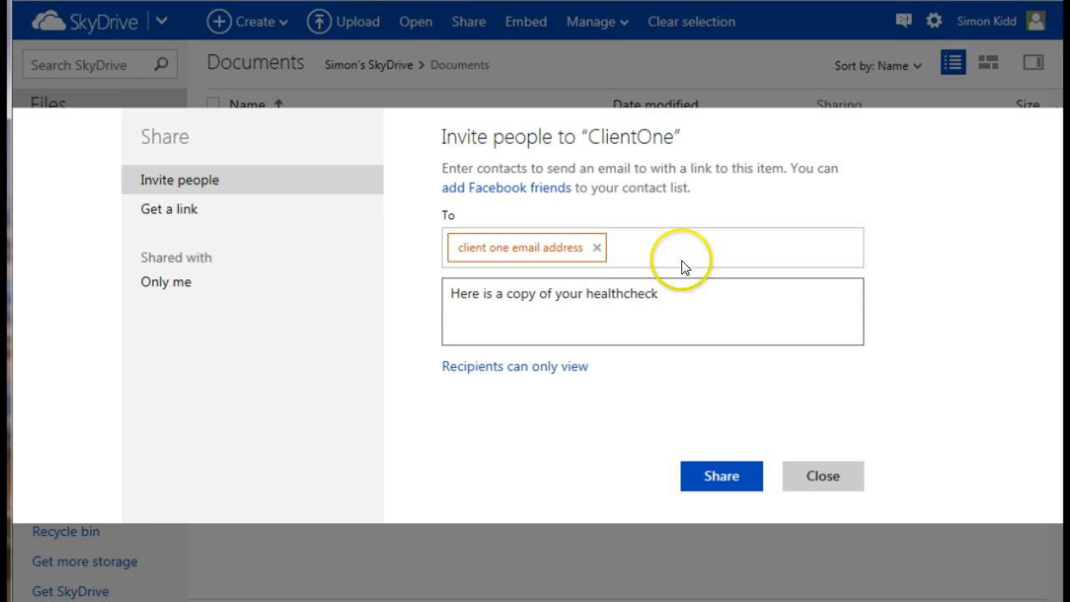